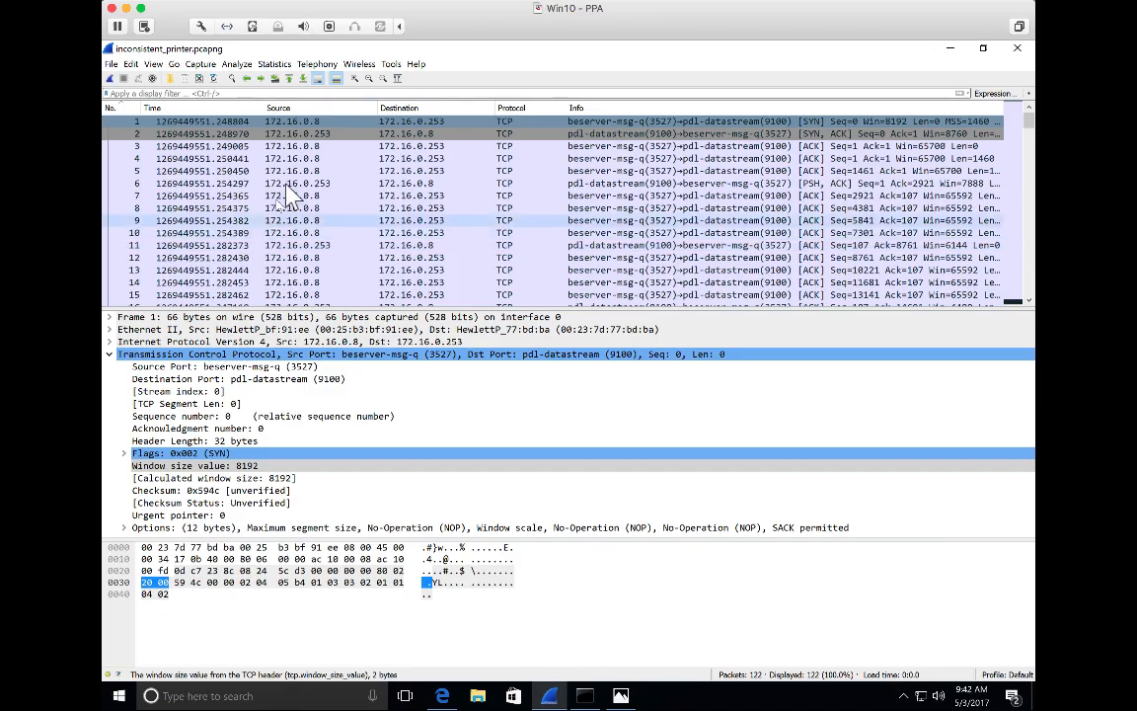
Examine the source and destination addresses and the TCP flags of the first three packets.
{"action": "left_click", "coordinate": [294, 123]}
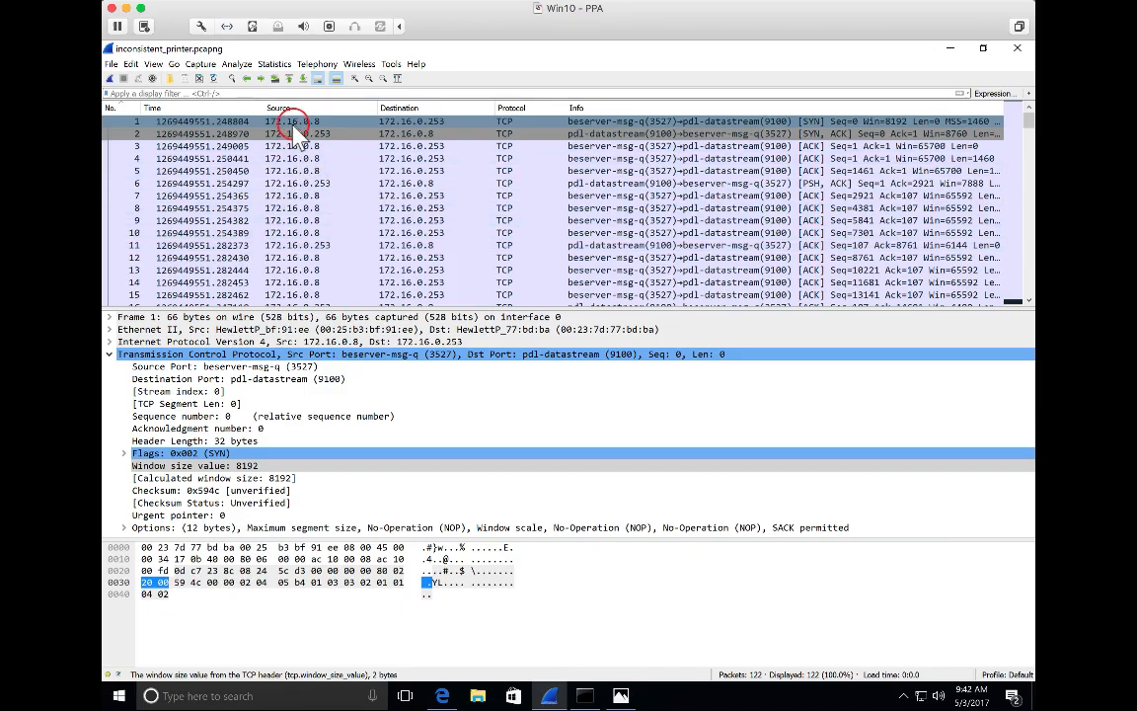
{"action": "left_click", "coordinate": [422, 125]}
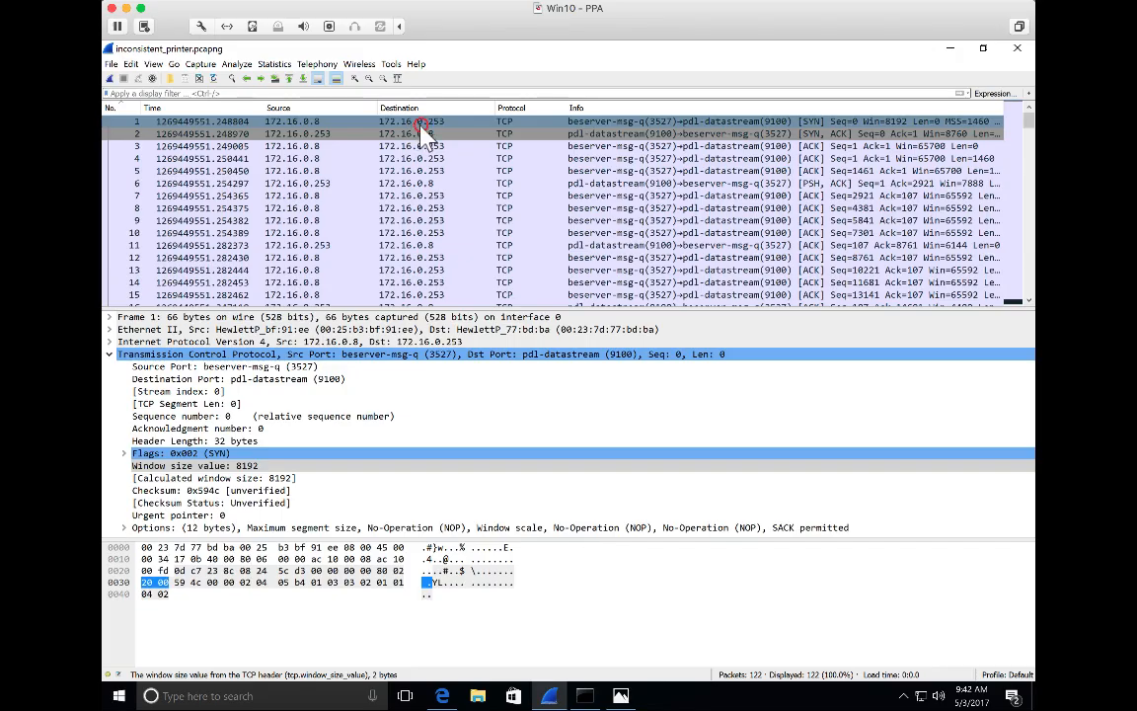
{"action": "left_click", "coordinate": [318, 125]}
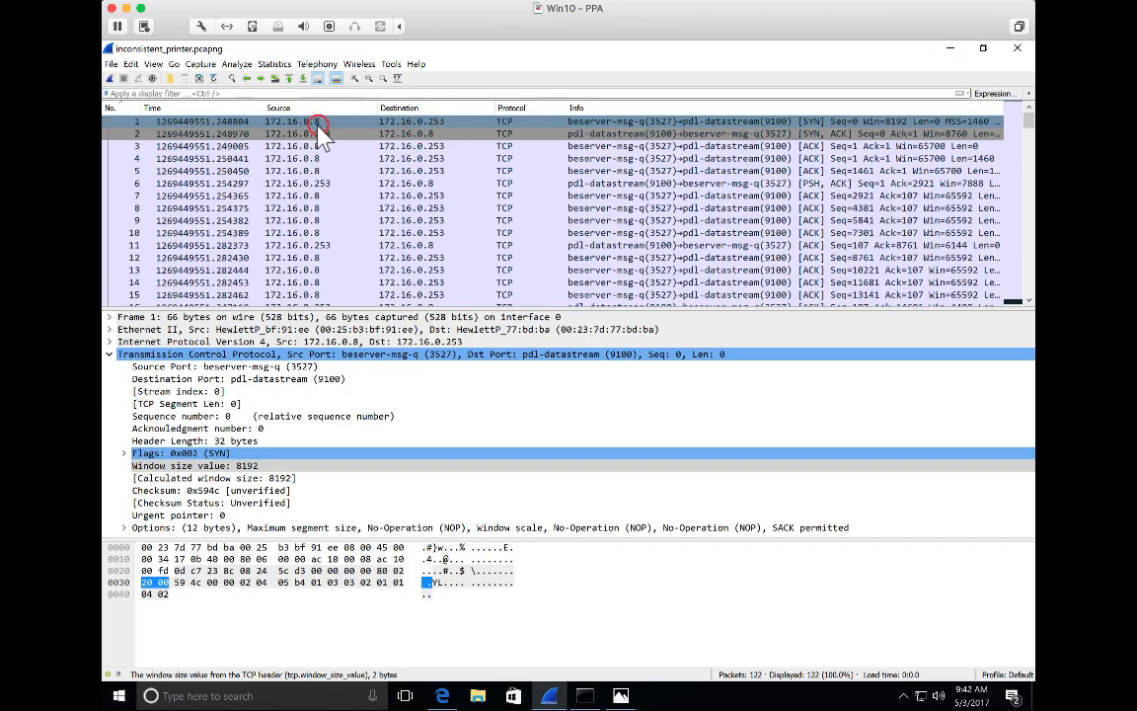
{"action": "left_click", "coordinate": [406, 125]}
{"action": "left_click", "coordinate": [817, 121]}
{"action": "left_click", "coordinate": [817, 131]}
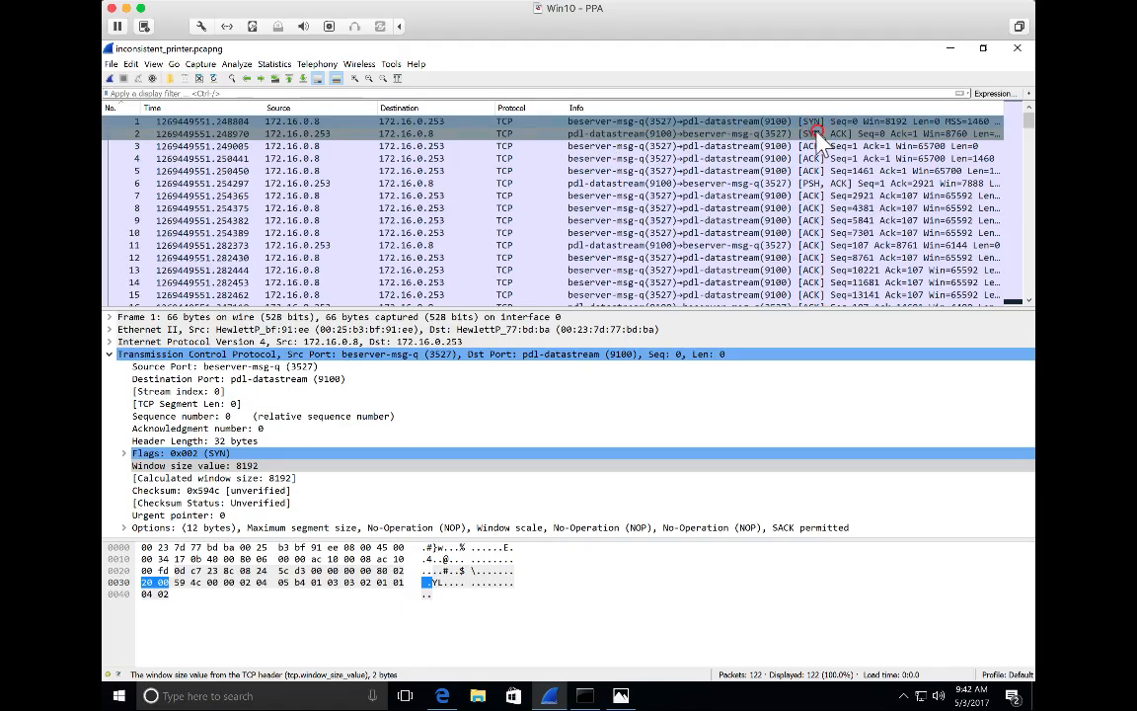
{"action": "left_click", "coordinate": [811, 146]}
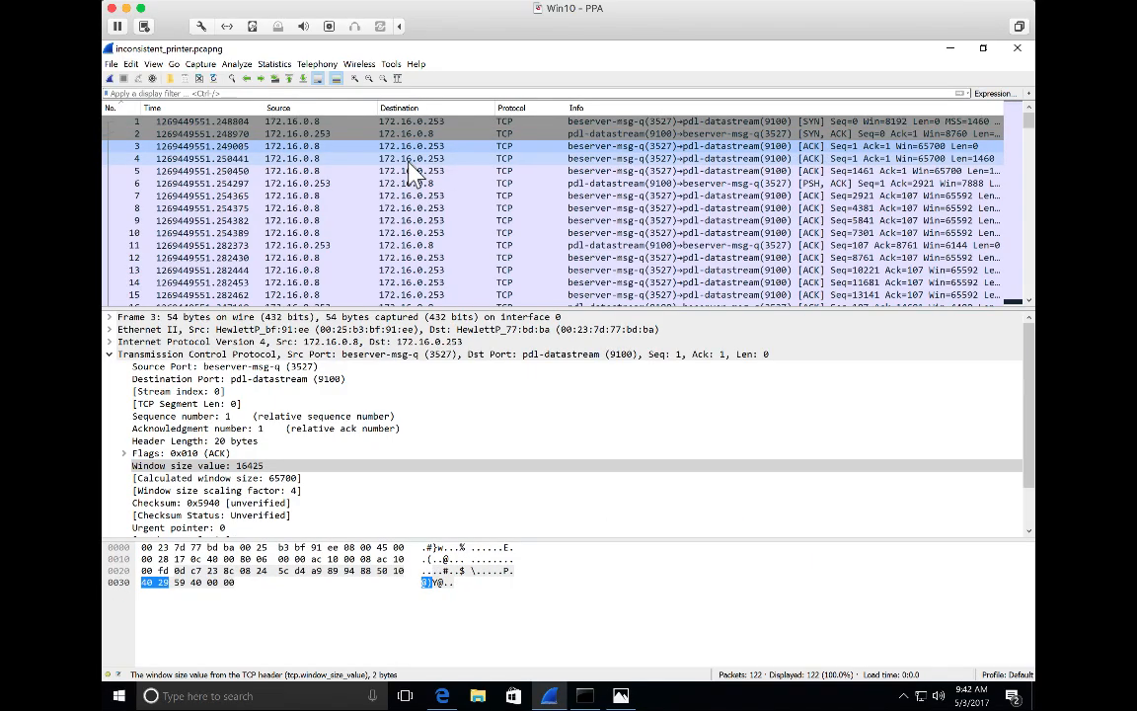
Check the destination port of the first packet and skim the rest of the capture's packet list.
{"action": "left_click", "coordinate": [774, 123]}
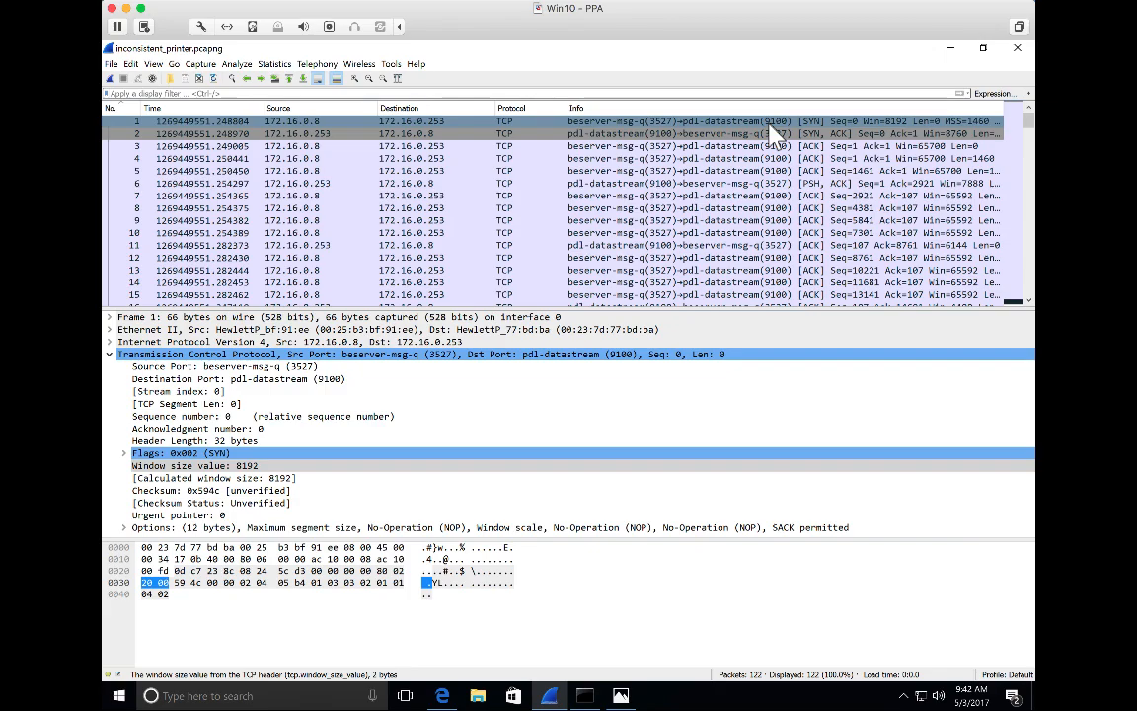
{"action": "scroll", "coordinate": [674, 168], "scroll_direction": "down", "scroll_amount": 20}
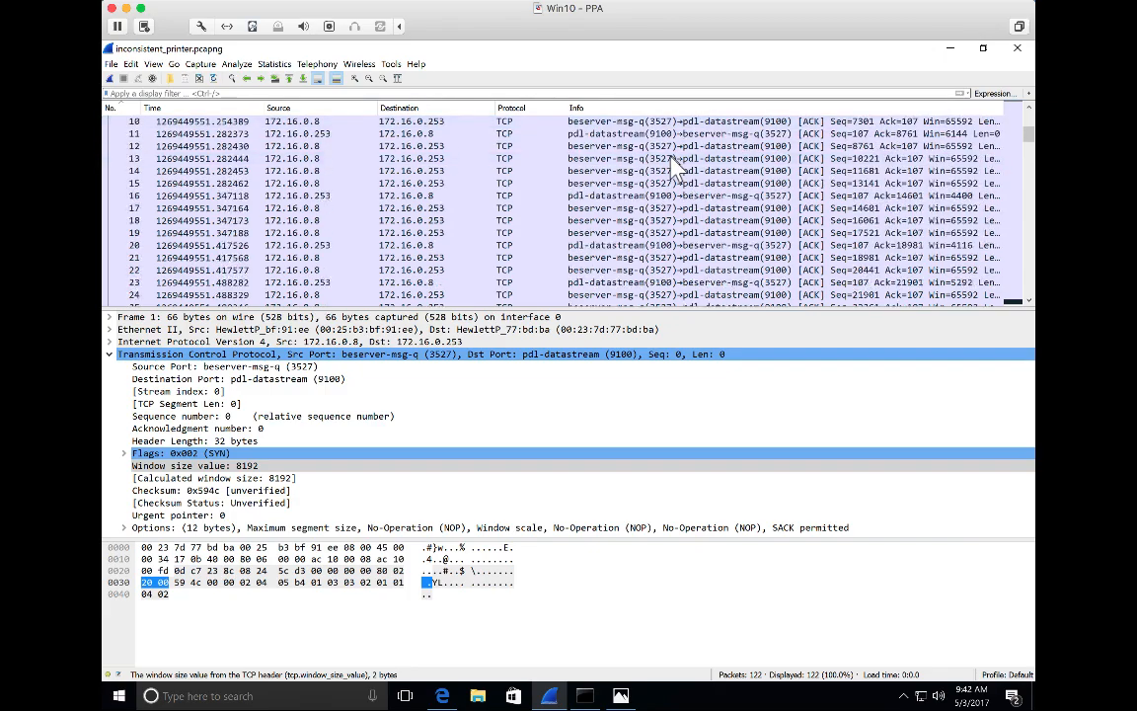
{"action": "scroll", "coordinate": [674, 168], "scroll_direction": "down", "scroll_amount": 2}
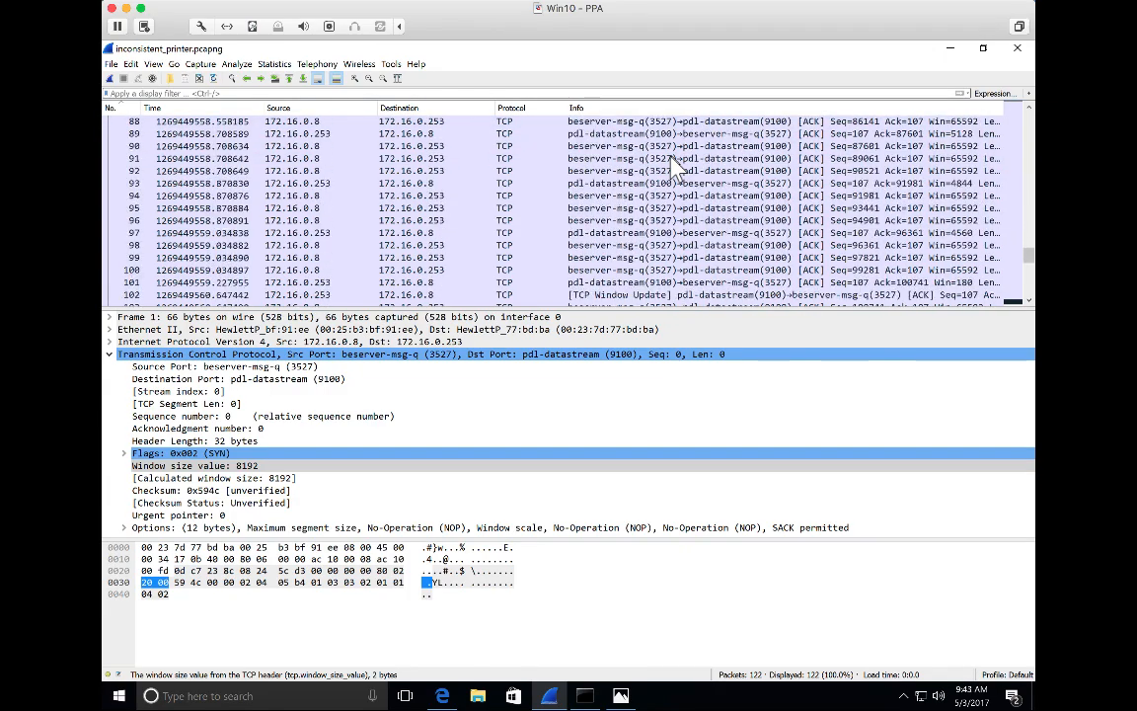
{"action": "scroll", "coordinate": [674, 168], "scroll_direction": "up", "scroll_amount": 20}
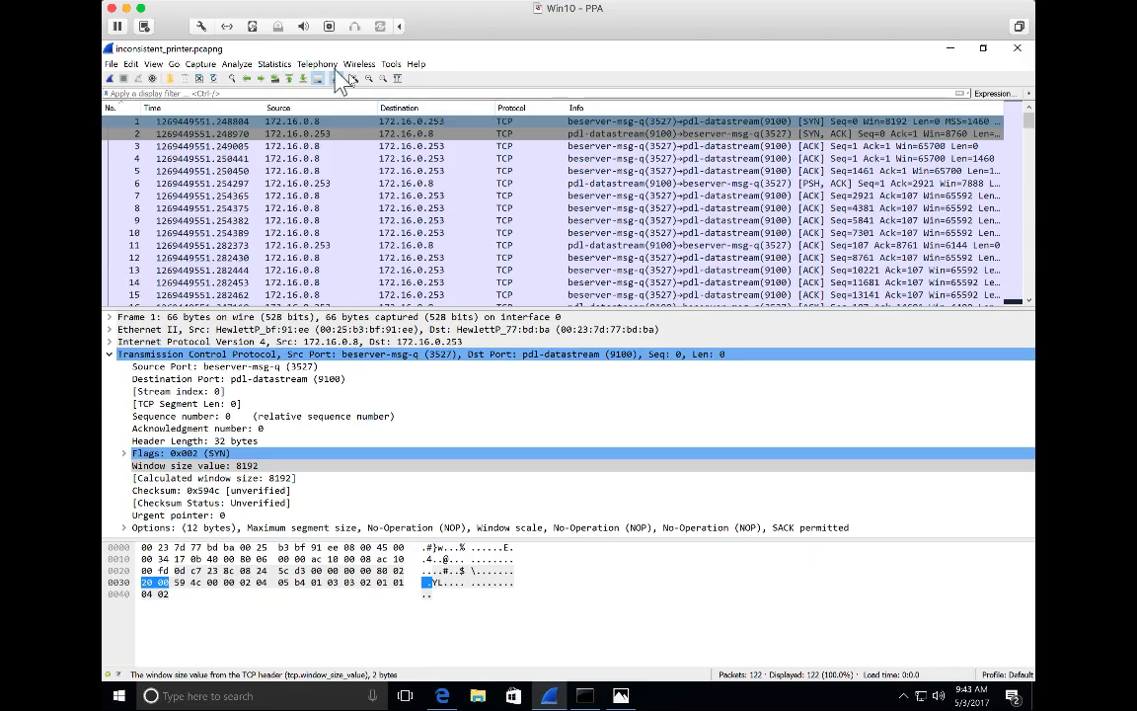
Review the elapsed time, byte count and average bit rate in the capture file properties.
{"action": "left_click", "coordinate": [275, 65]}
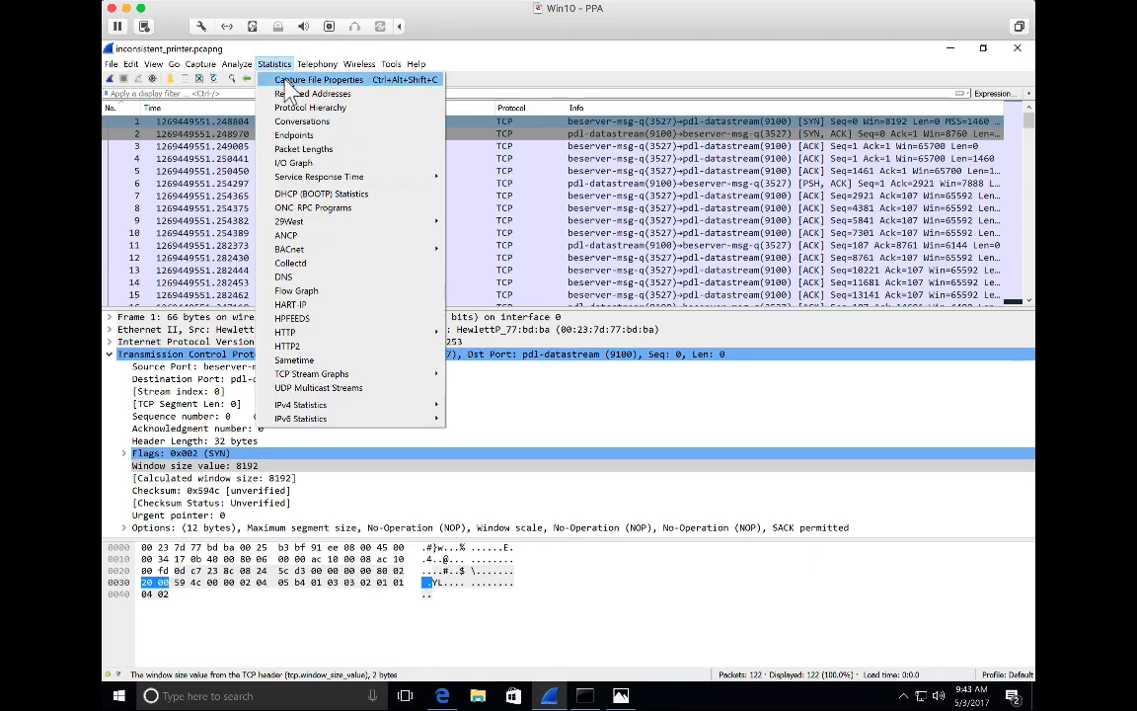
{"action": "left_click", "coordinate": [288, 80]}
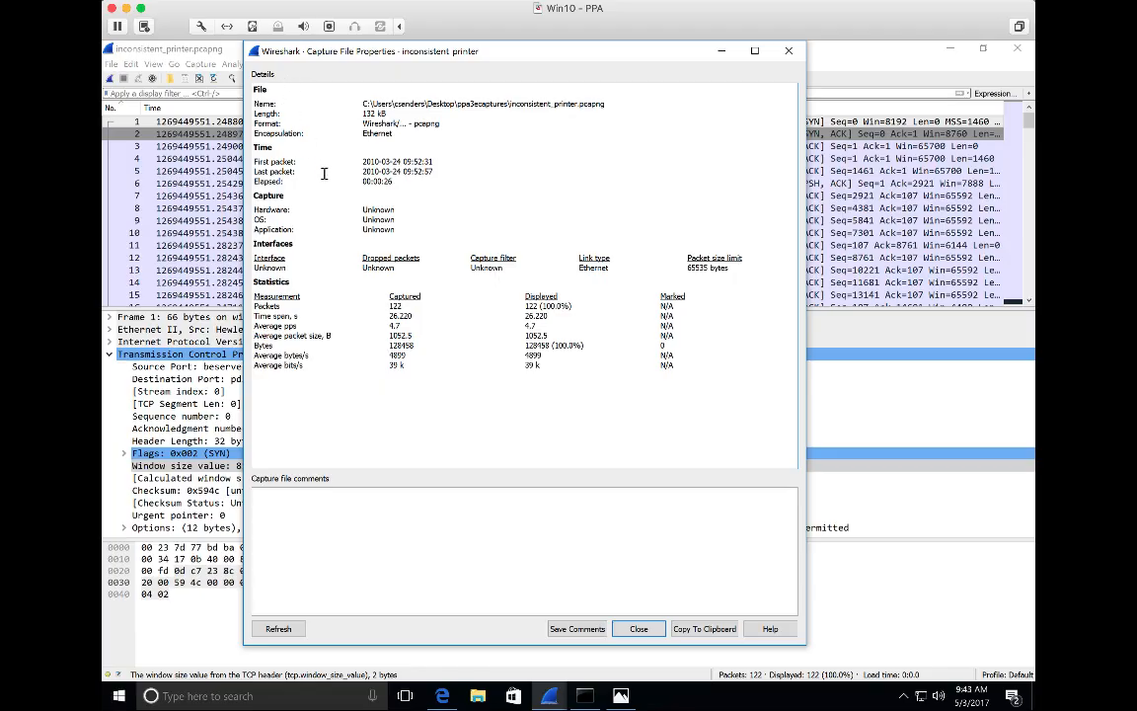
{"action": "left_click_drag", "start_coordinate": [254, 178], "coordinate": [404, 187]}
{"action": "triple_click", "coordinate": [389, 346]}
{"action": "left_click", "coordinate": [404, 364]}
{"action": "left_click", "coordinate": [633, 626]}
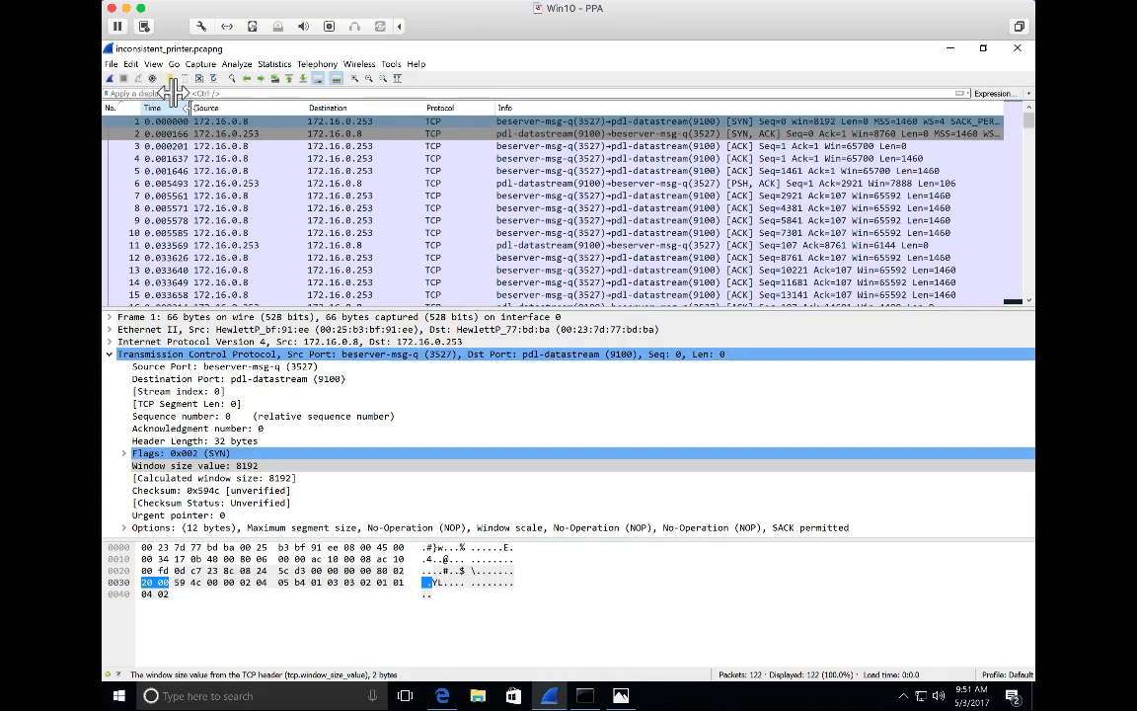
Set the time display format to Seconds Since Previous Captured Packet and widen the Time column.
{"action": "left_click_drag", "start_coordinate": [192, 107], "coordinate": [212, 107]}
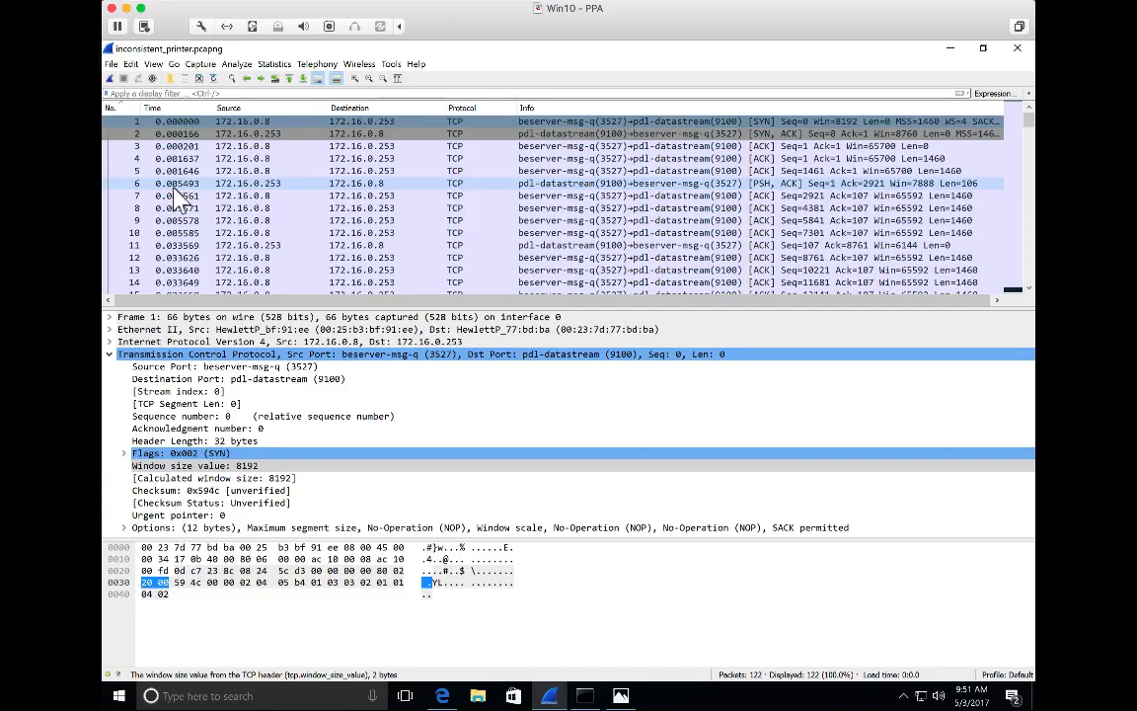
{"action": "left_click", "coordinate": [153, 65]}
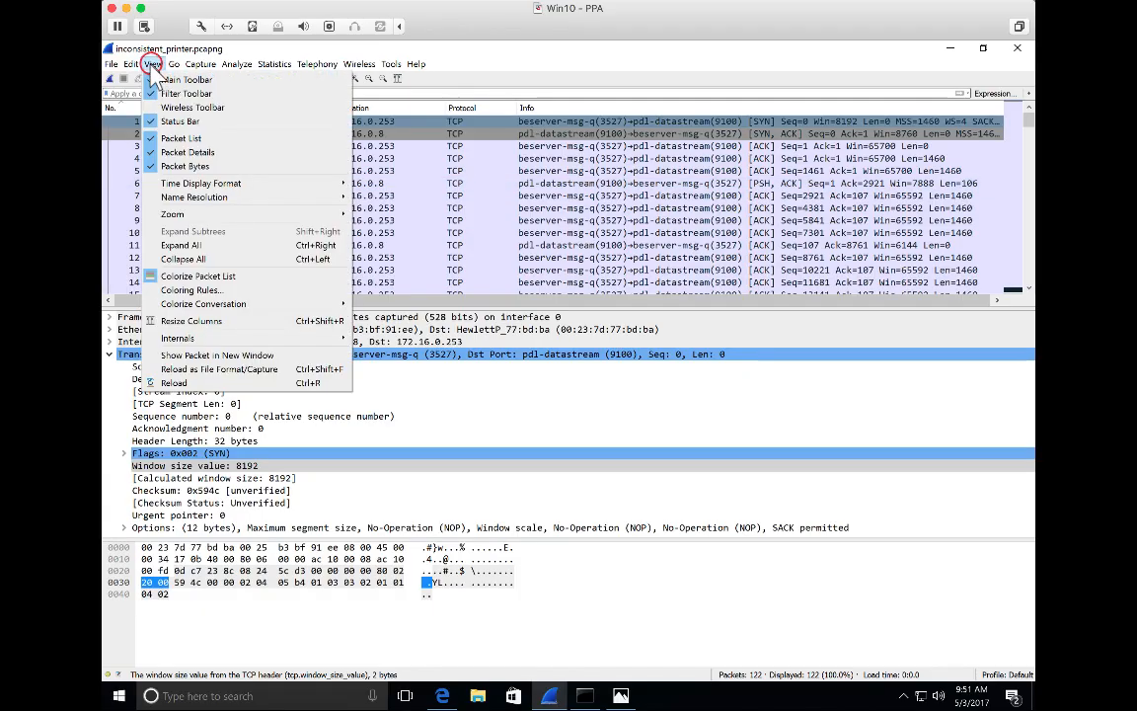
{"action": "mouse_move", "coordinate": [264, 187]}
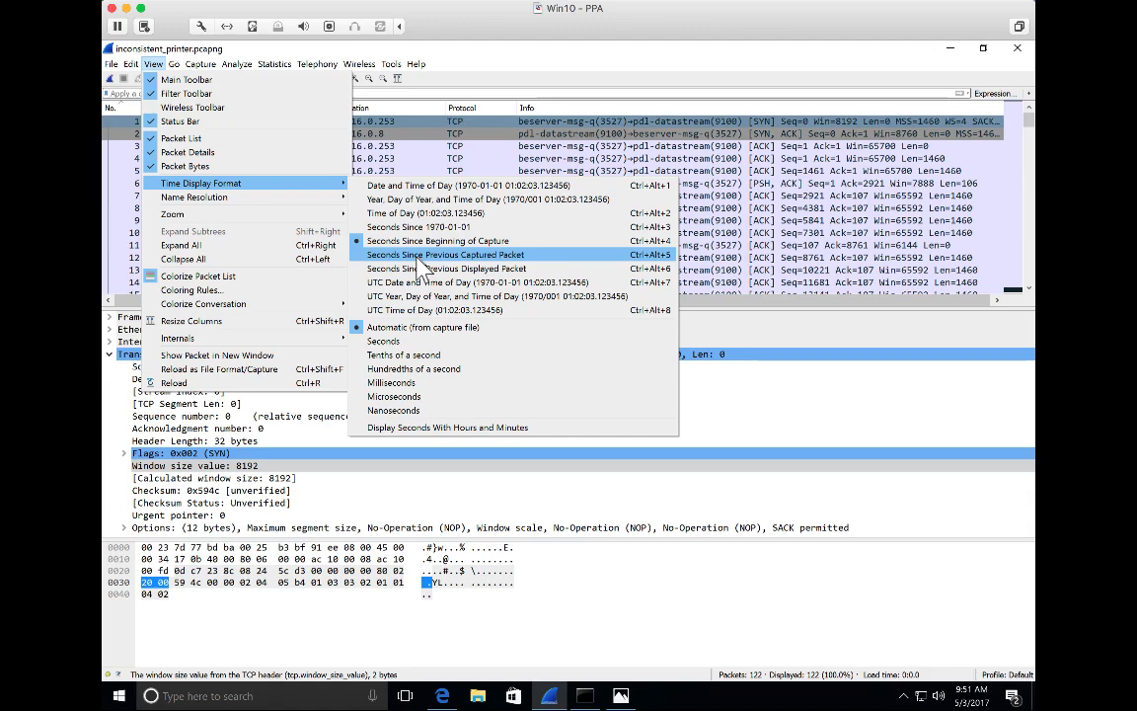
{"action": "left_click", "coordinate": [417, 256]}
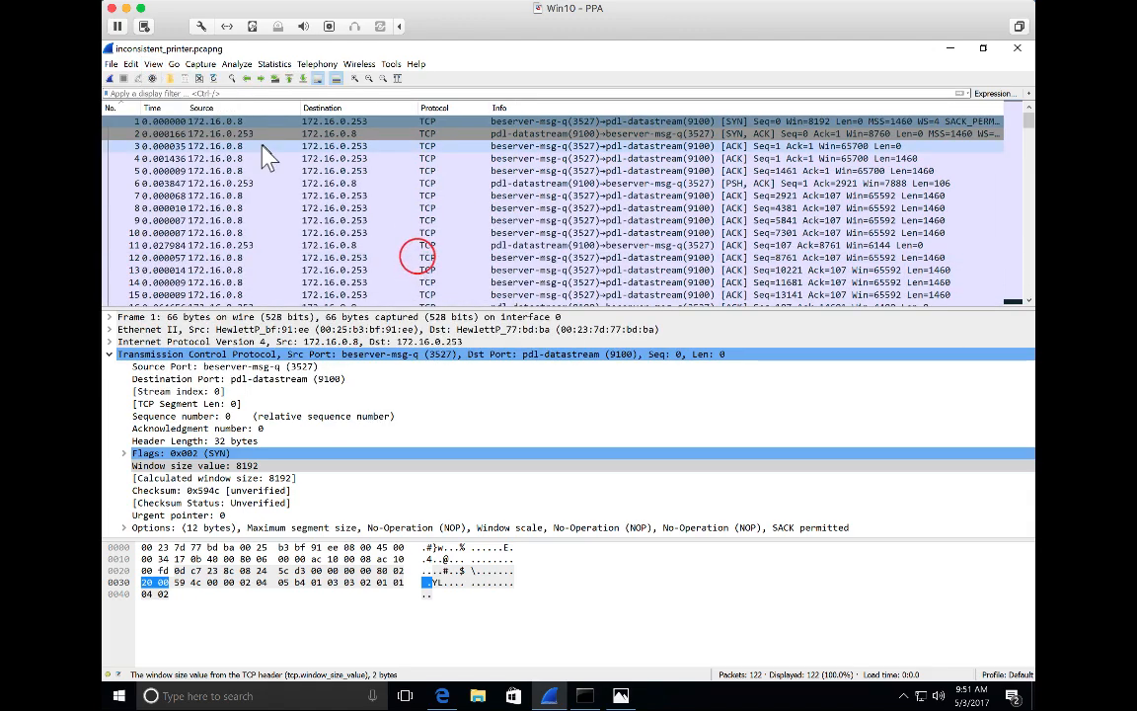
{"action": "double_click", "coordinate": [186, 106]}
{"action": "left_click_drag", "start_coordinate": [187, 95], "coordinate": [190, 94]}
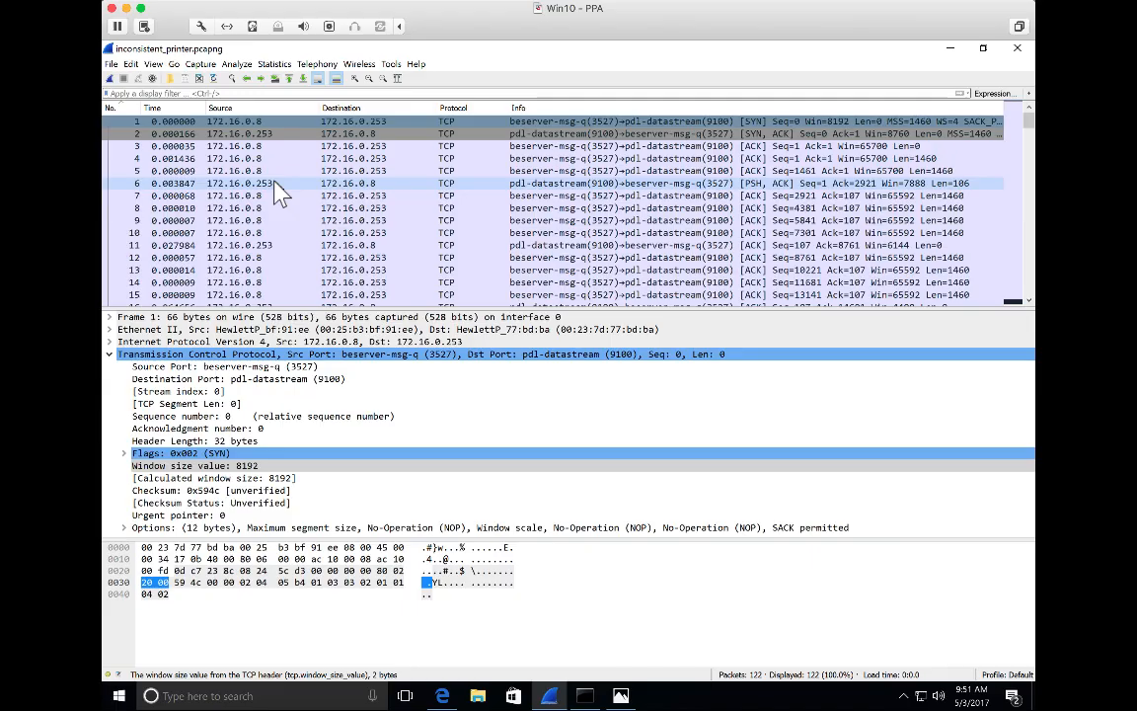
Add the TCP window size value field of packet 32, the first TCP Window Update, as a packet list column.
{"action": "scroll", "coordinate": [282, 195], "scroll_direction": "down", "scroll_amount": 6}
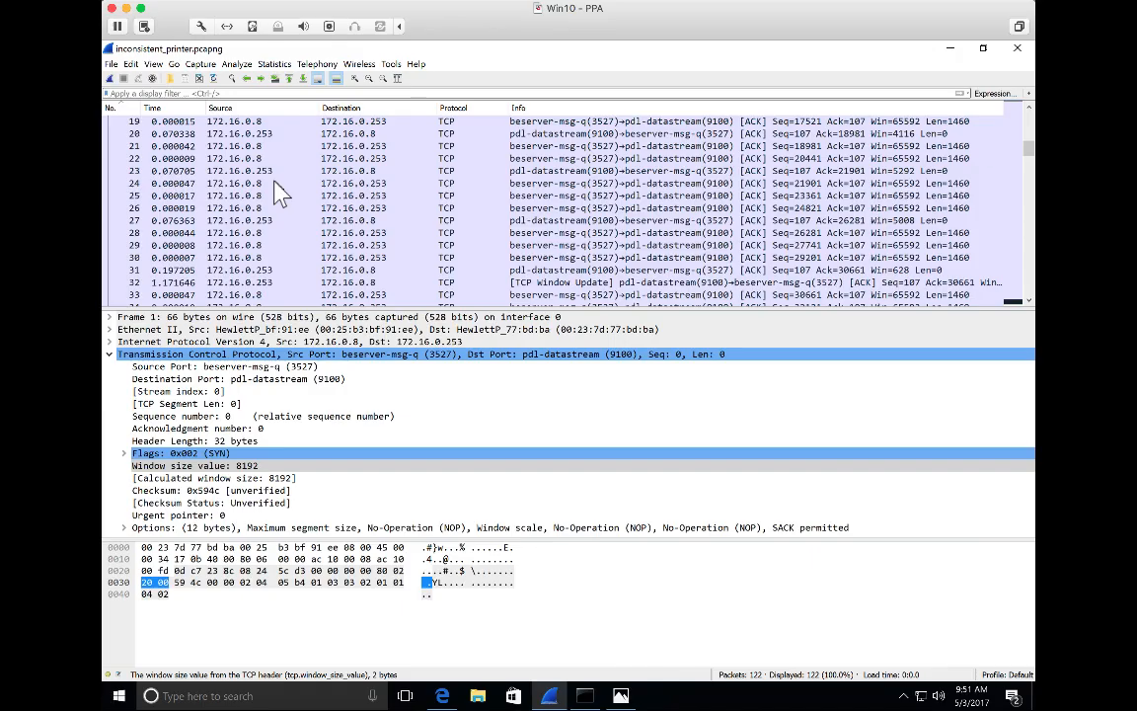
{"action": "scroll", "coordinate": [279, 193], "scroll_direction": "down", "scroll_amount": 1}
{"action": "left_click", "coordinate": [192, 245]}
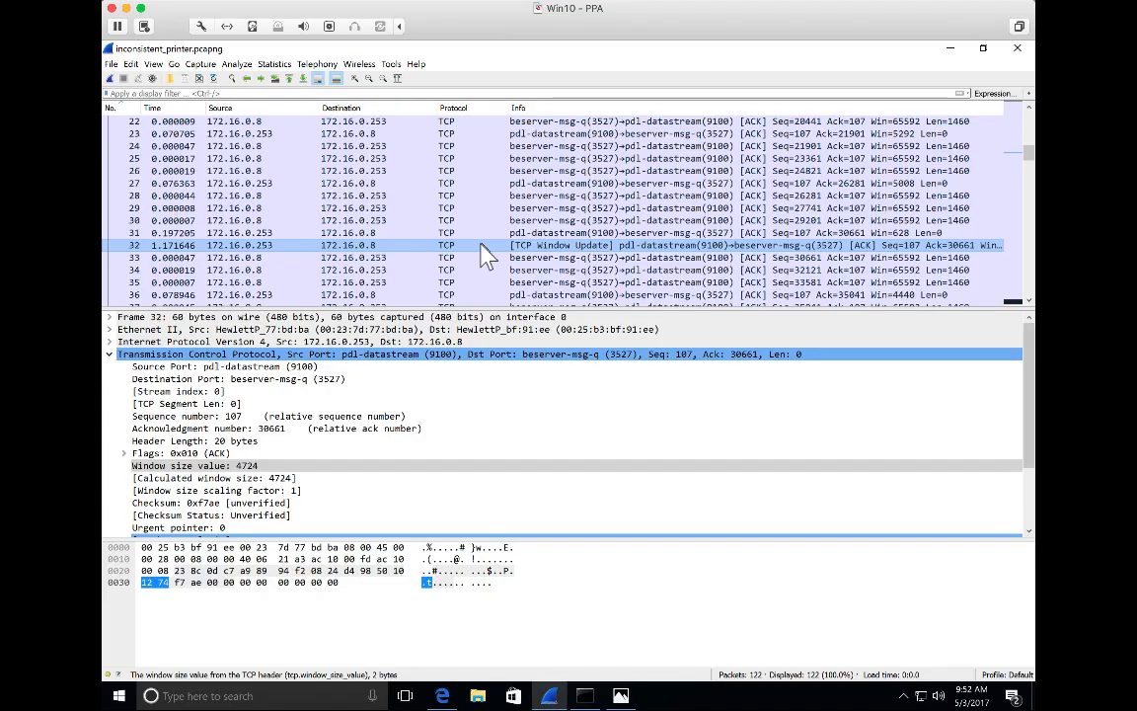
{"action": "left_click", "coordinate": [236, 465]}
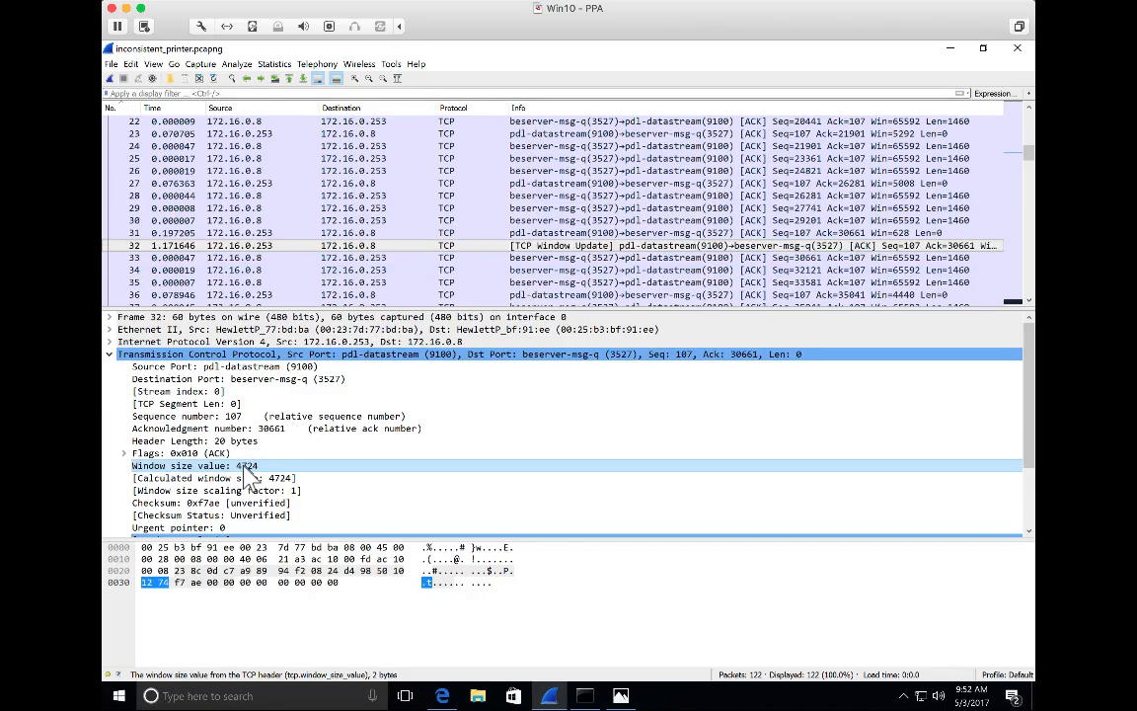
{"action": "right_click", "coordinate": [247, 475]}
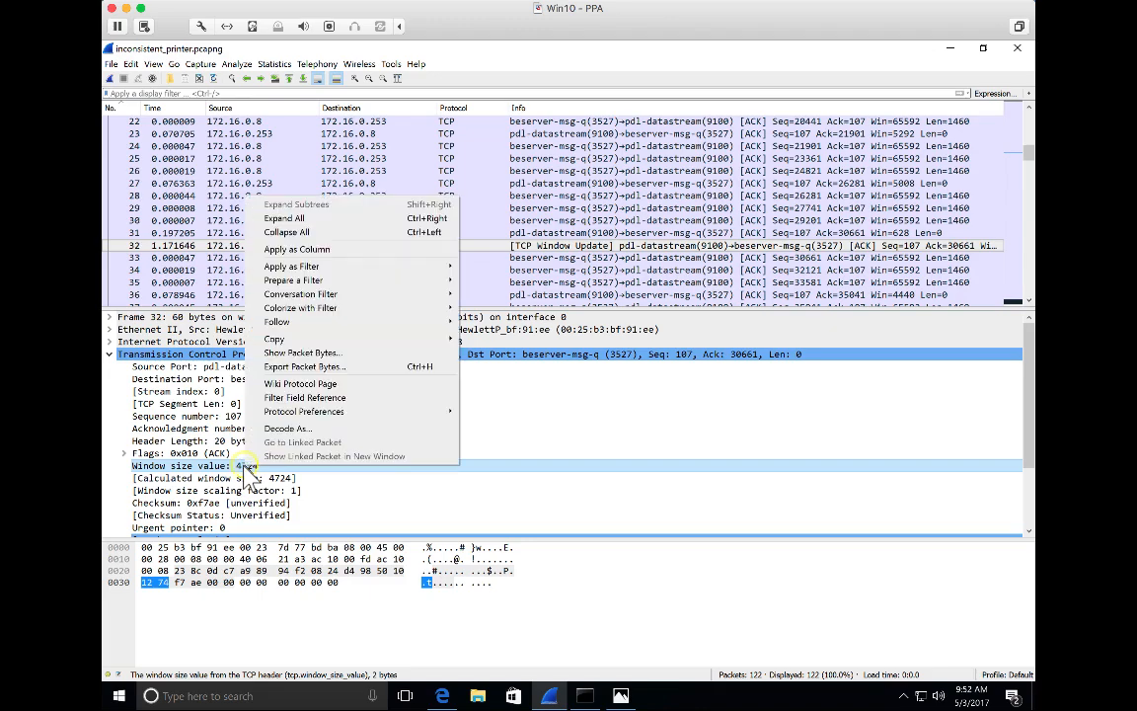
{"action": "left_click", "coordinate": [330, 253]}
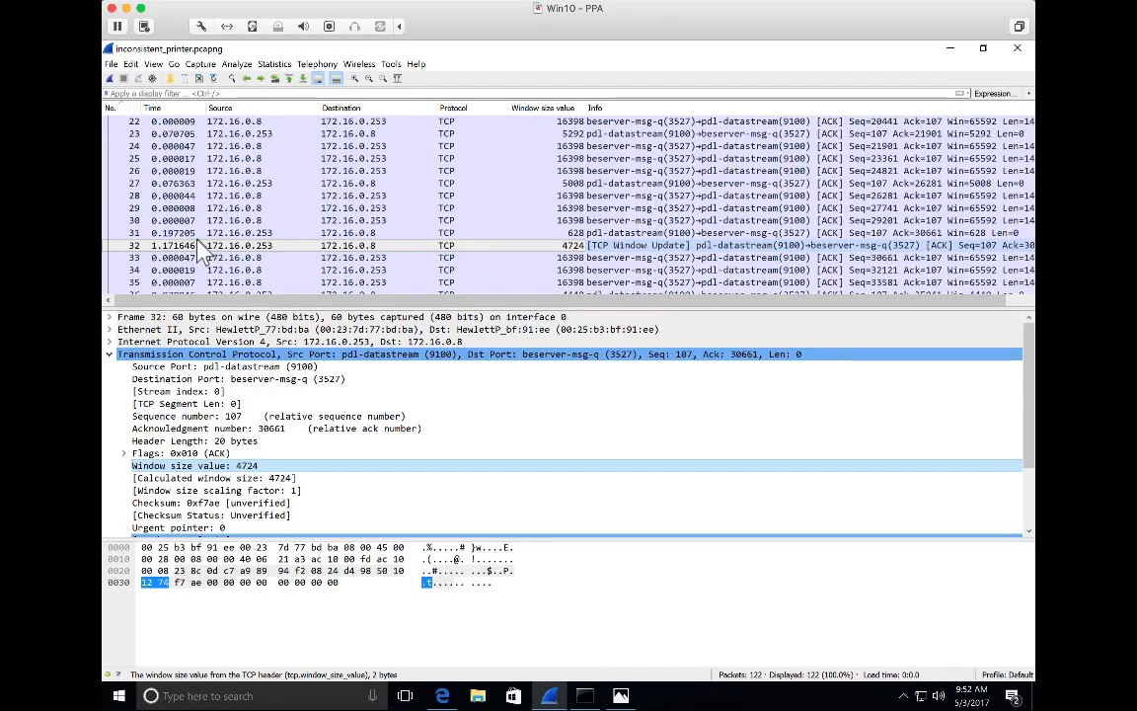
Trace the time deltas and window sizes from packet 32 to the next TCP Window Update, packet 51.
{"action": "scroll", "coordinate": [198, 244], "scroll_direction": "down", "scroll_amount": 1}
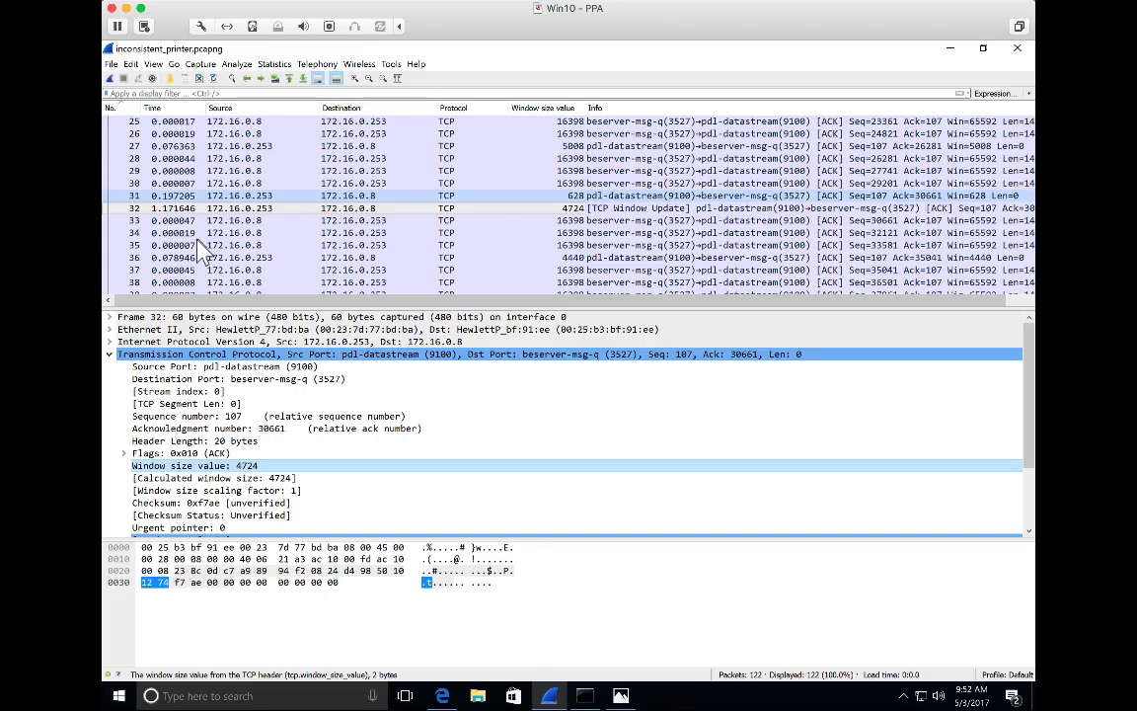
{"action": "scroll", "coordinate": [198, 252], "scroll_direction": "down", "scroll_amount": 1}
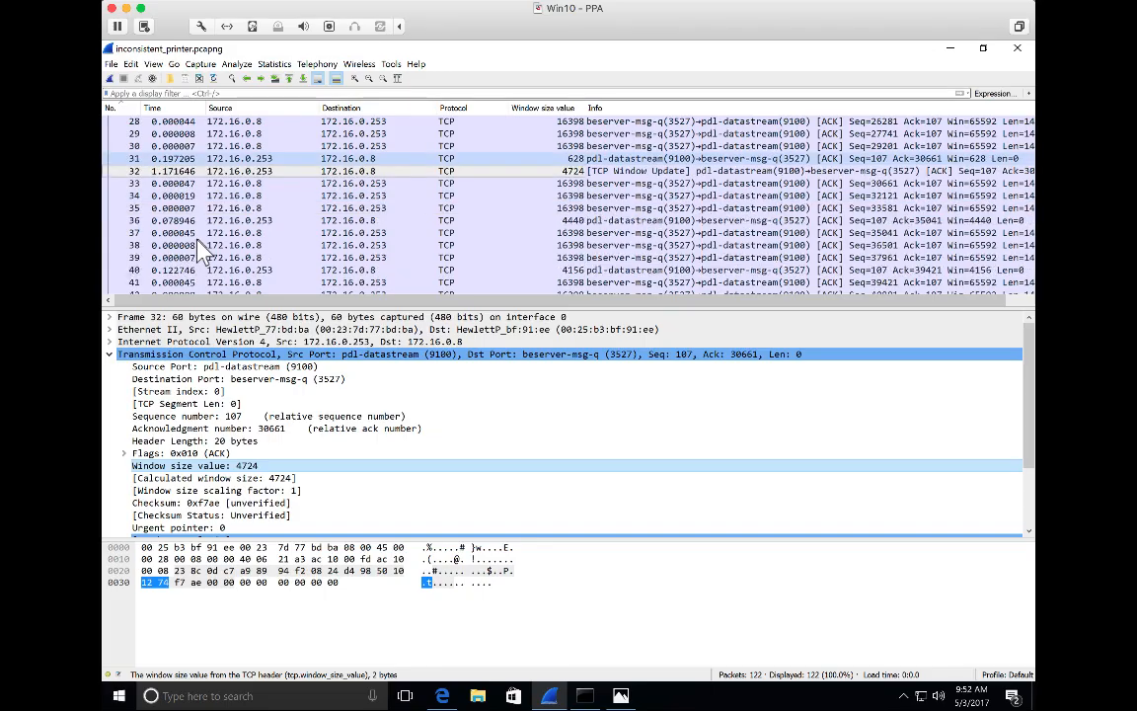
{"action": "scroll", "coordinate": [199, 252], "scroll_direction": "down", "scroll_amount": 1}
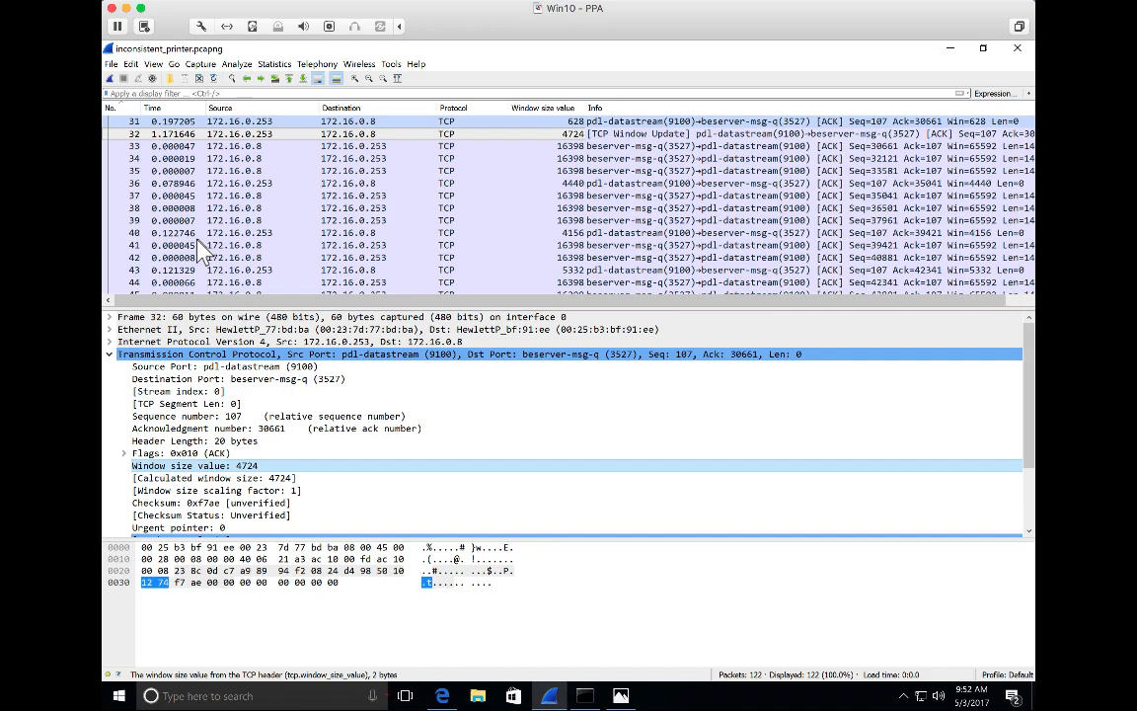
{"action": "scroll", "coordinate": [198, 248], "scroll_direction": "down", "scroll_amount": 3}
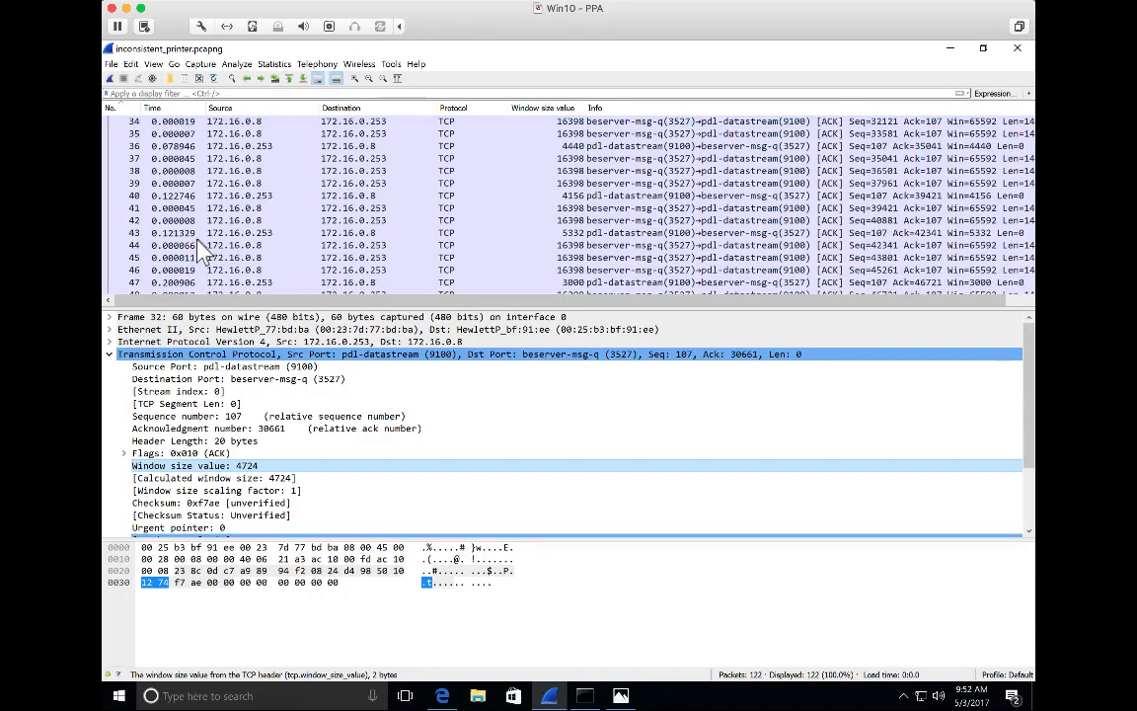
{"action": "scroll", "coordinate": [201, 251], "scroll_direction": "down", "scroll_amount": 1}
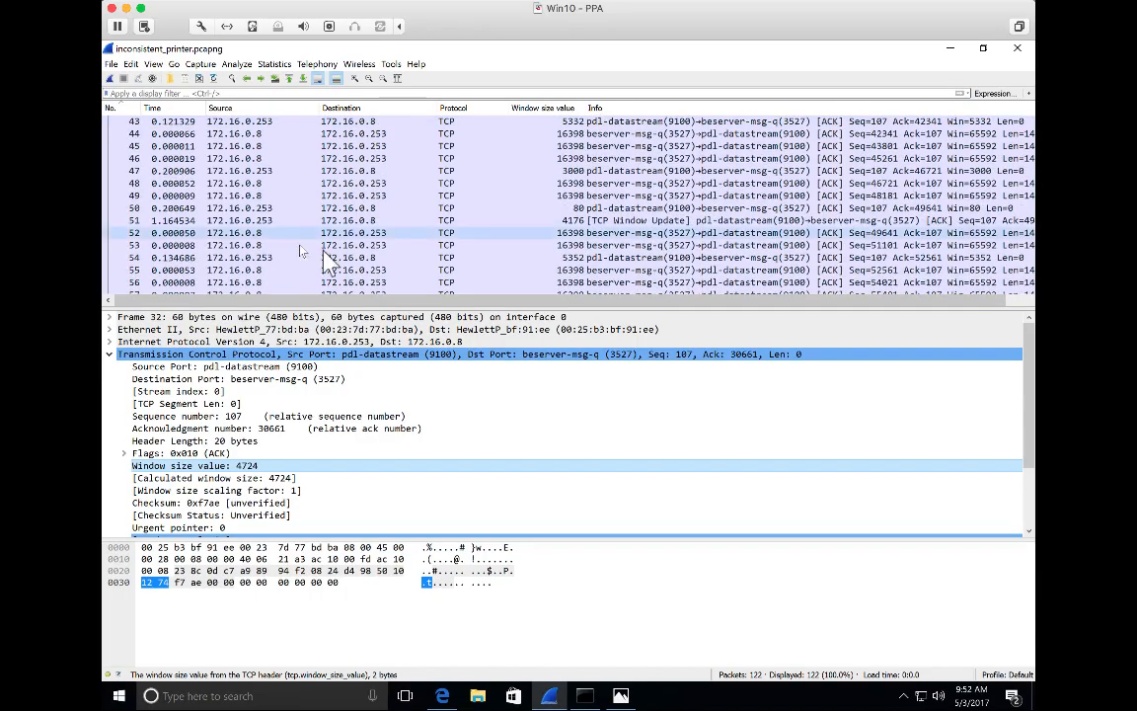
{"action": "left_click", "coordinate": [336, 219]}
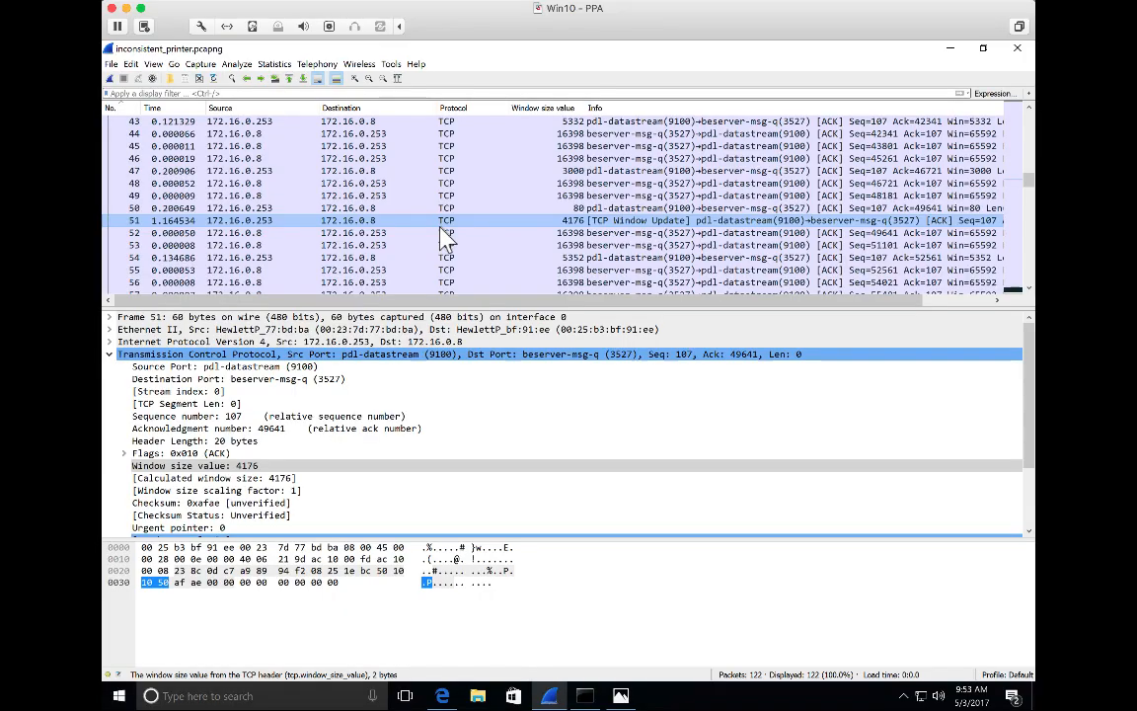
Compare the time deltas of packets 120, 121 and 122 at the end of the capture.
{"action": "scroll", "coordinate": [443, 238], "scroll_direction": "down", "scroll_amount": 2}
{"action": "scroll", "coordinate": [443, 238], "scroll_direction": "down", "scroll_amount": 2}
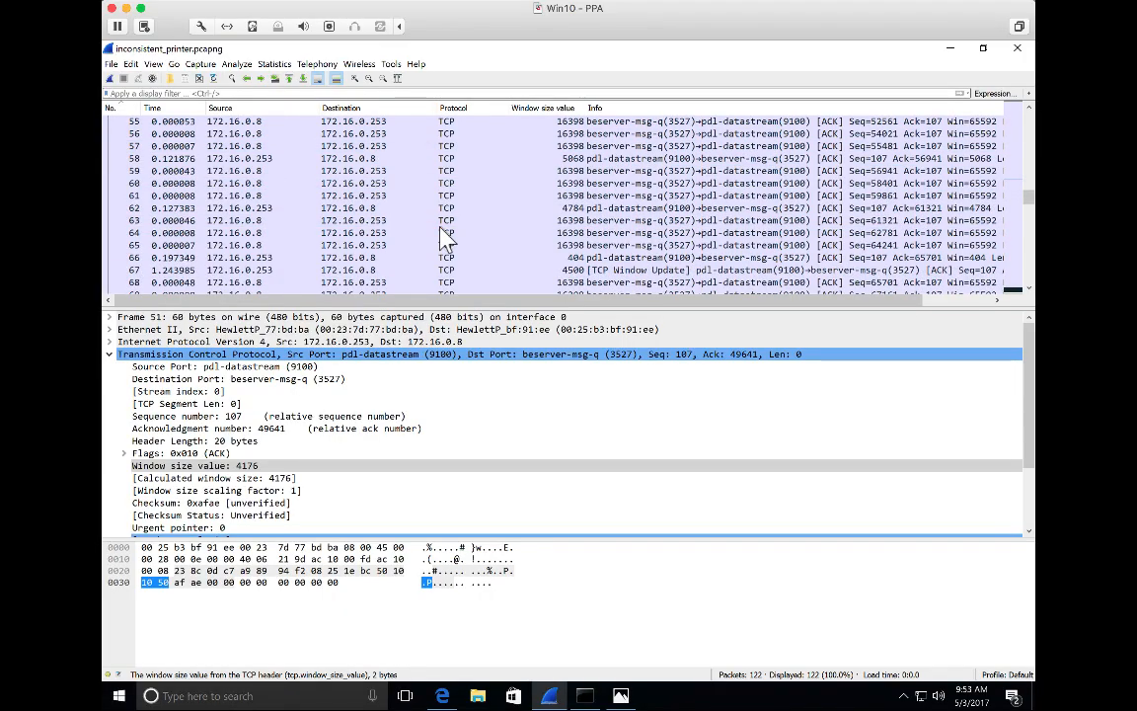
{"action": "scroll", "coordinate": [443, 238], "scroll_direction": "down", "scroll_amount": 18}
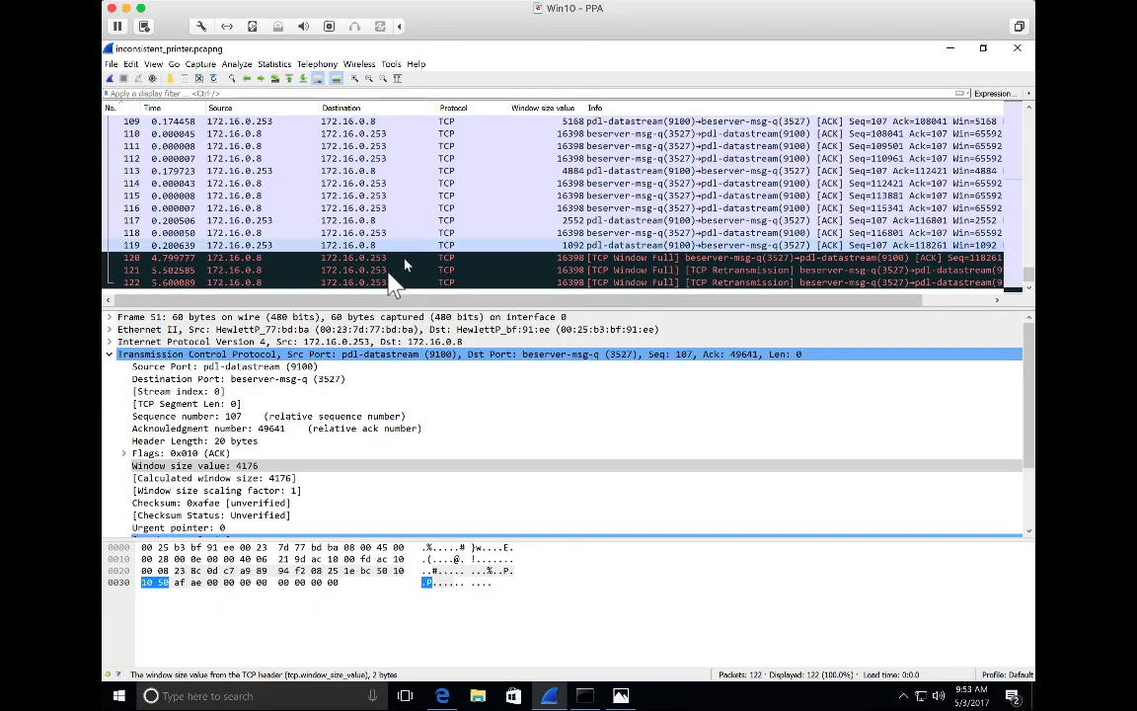
{"action": "left_click", "coordinate": [195, 269]}
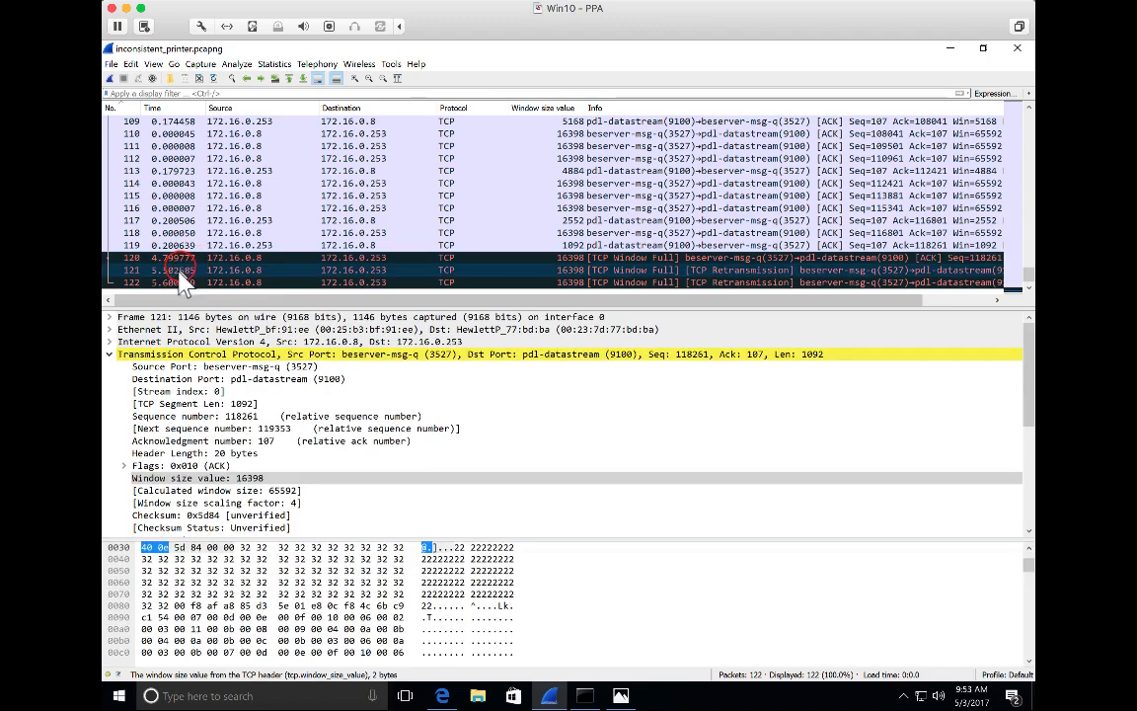
{"action": "left_click", "coordinate": [168, 257]}
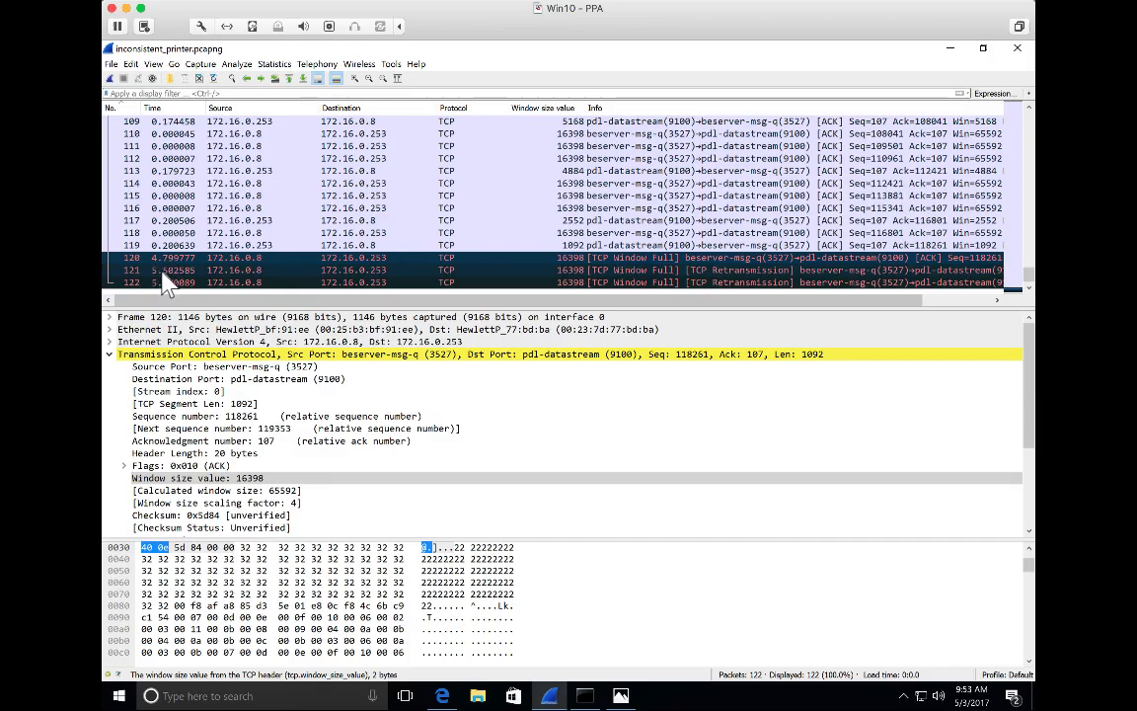
{"action": "left_click", "coordinate": [156, 271]}
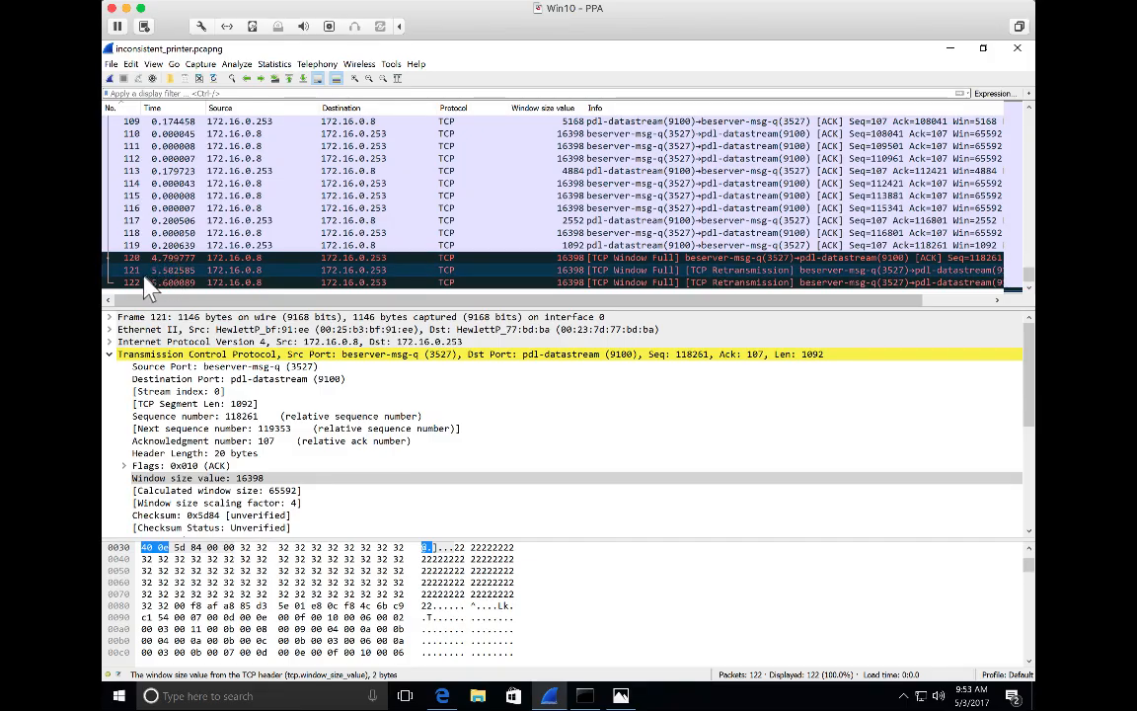
{"action": "left_click", "coordinate": [156, 283]}
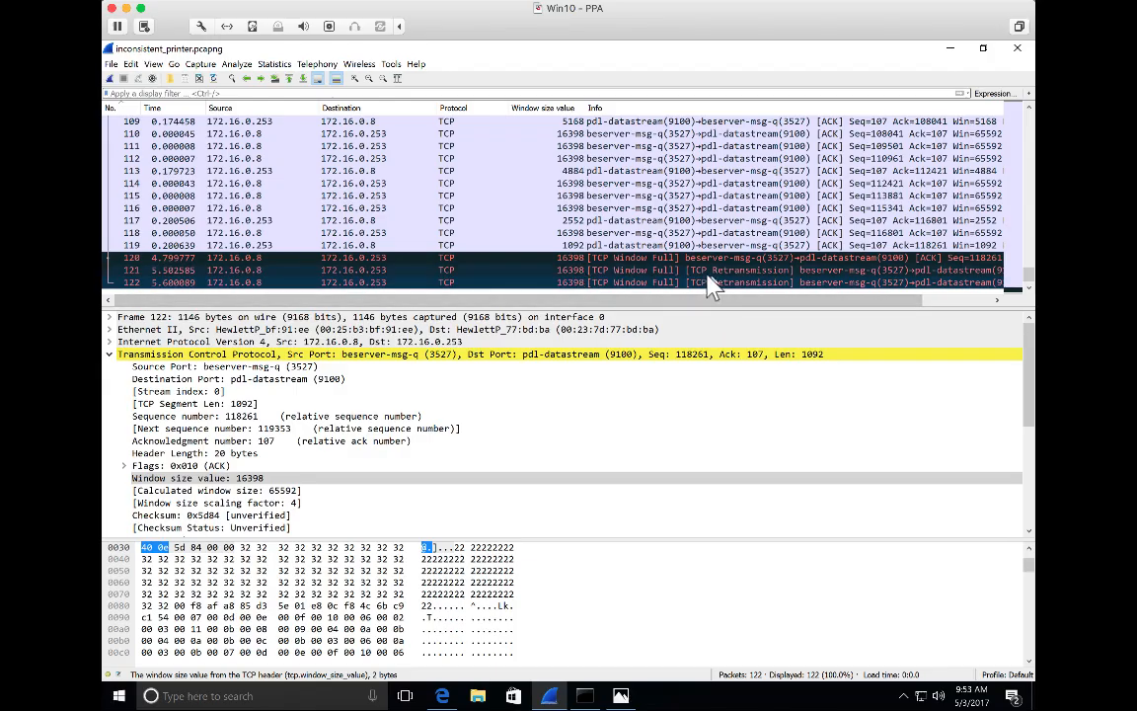
Inspect the TCP Window Full and TCP Retransmission entries in the info of packets 120 to 122.
{"action": "left_click", "coordinate": [647, 261]}
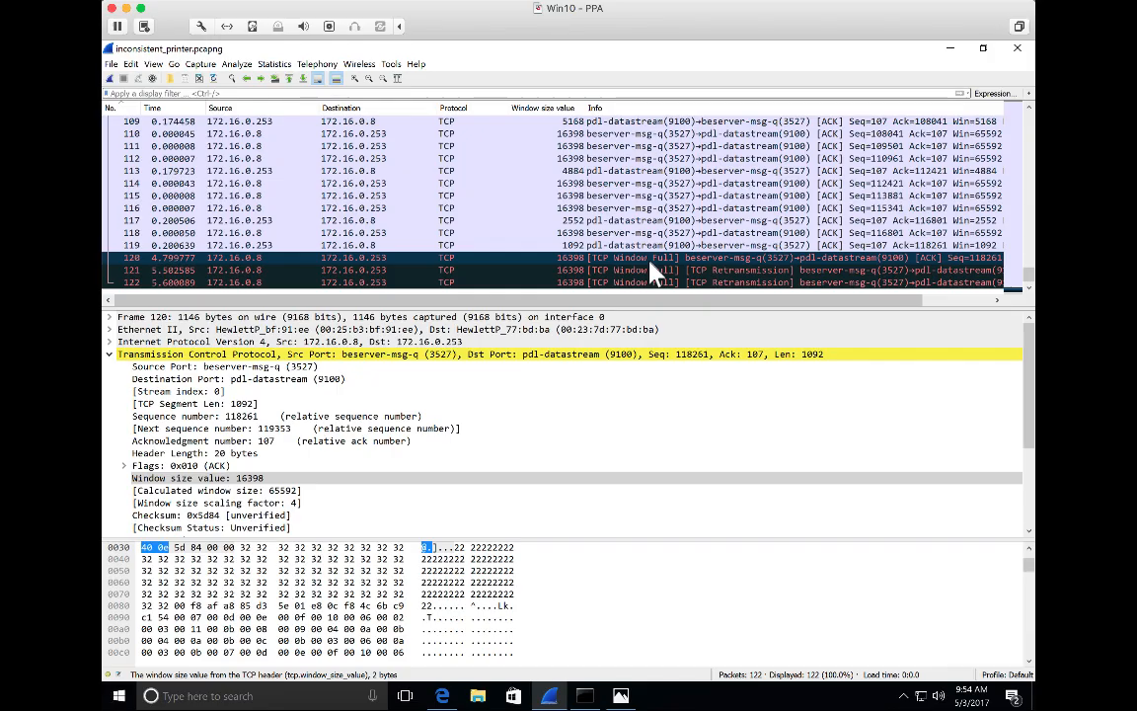
{"action": "left_click", "coordinate": [650, 270]}
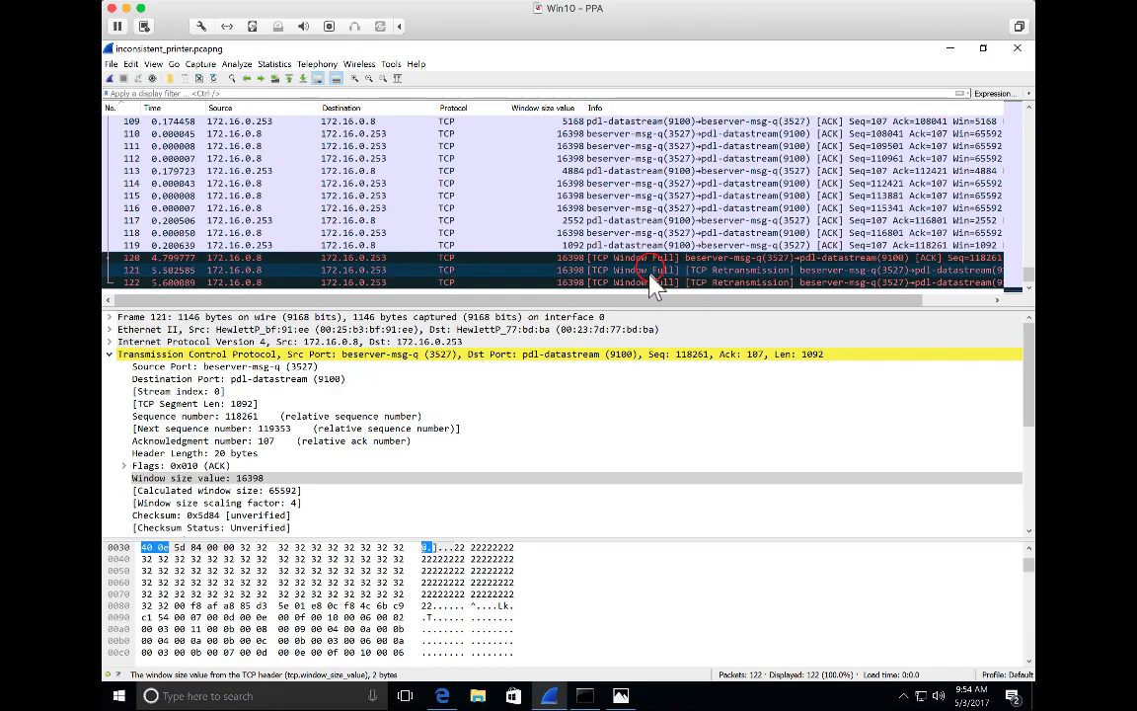
{"action": "left_click", "coordinate": [651, 284]}
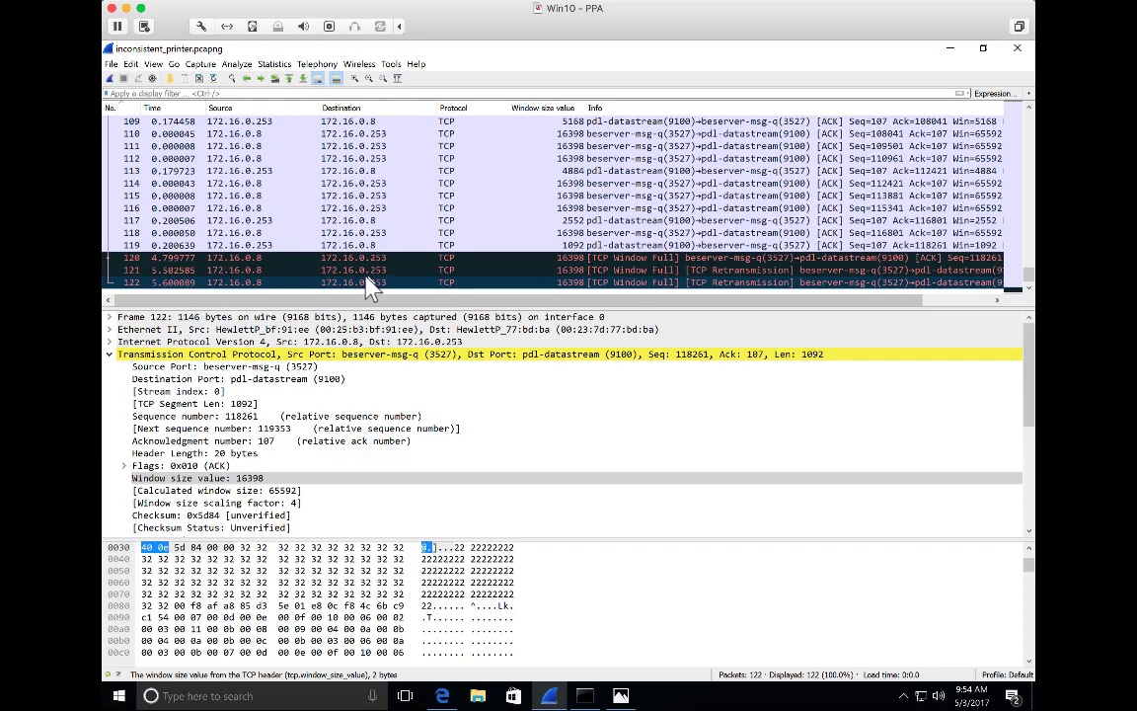
Examine the SEQ/ACK analysis and TCP Analysis Flags in the details of packets 120 and 121.
{"action": "left_click", "coordinate": [296, 258]}
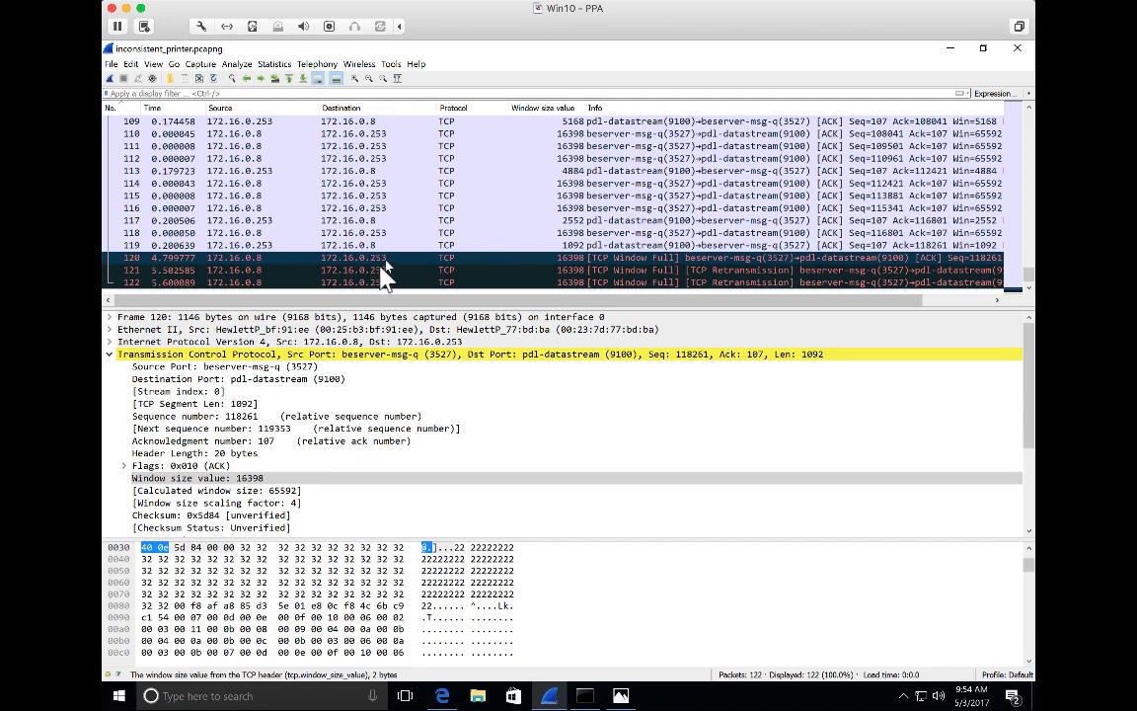
{"action": "scroll", "coordinate": [301, 461], "scroll_direction": "down", "scroll_amount": 3}
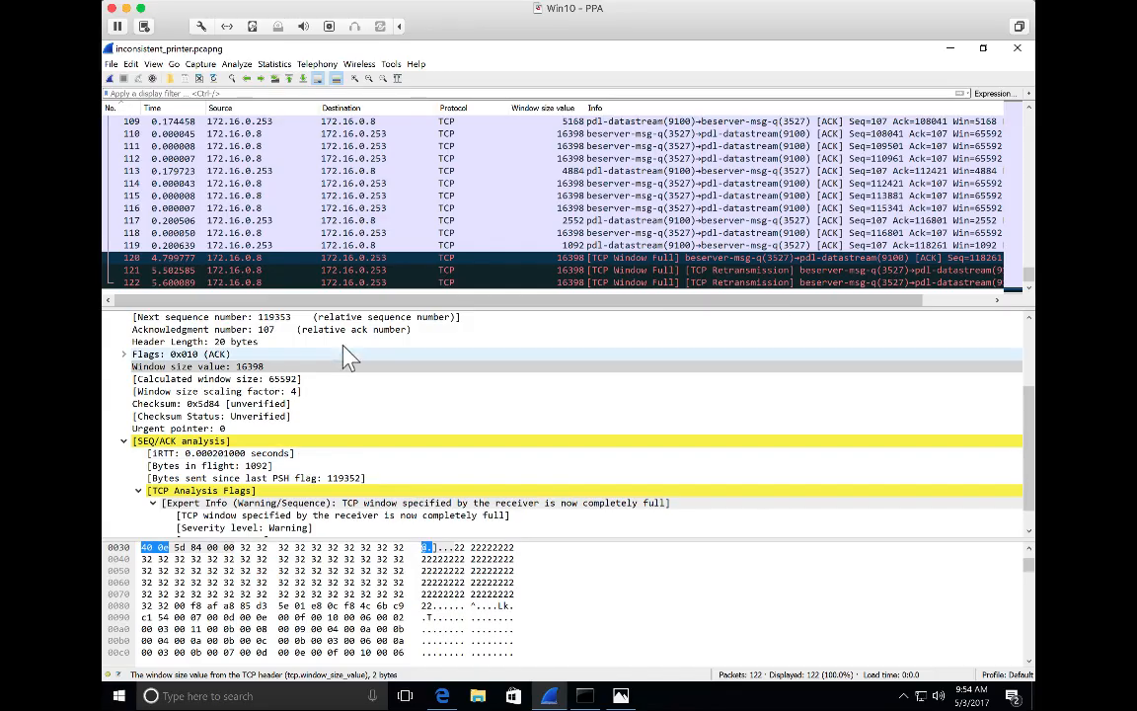
{"action": "left_click", "coordinate": [337, 270]}
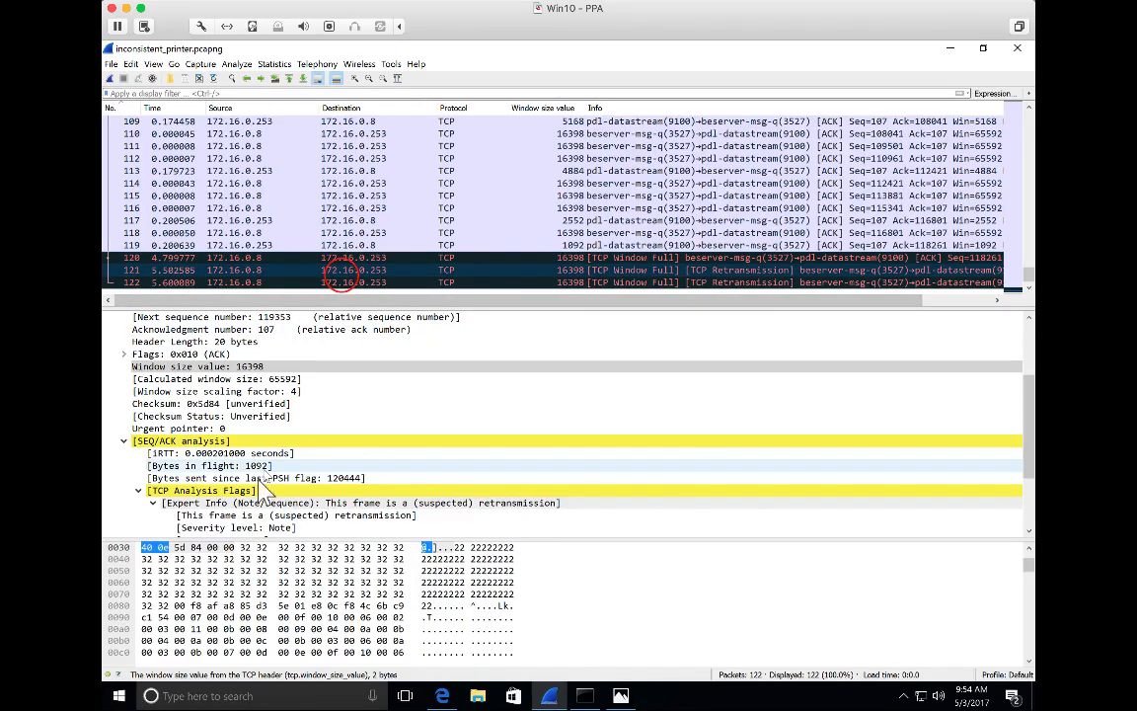
{"action": "scroll", "coordinate": [255, 505], "scroll_direction": "down", "scroll_amount": 1}
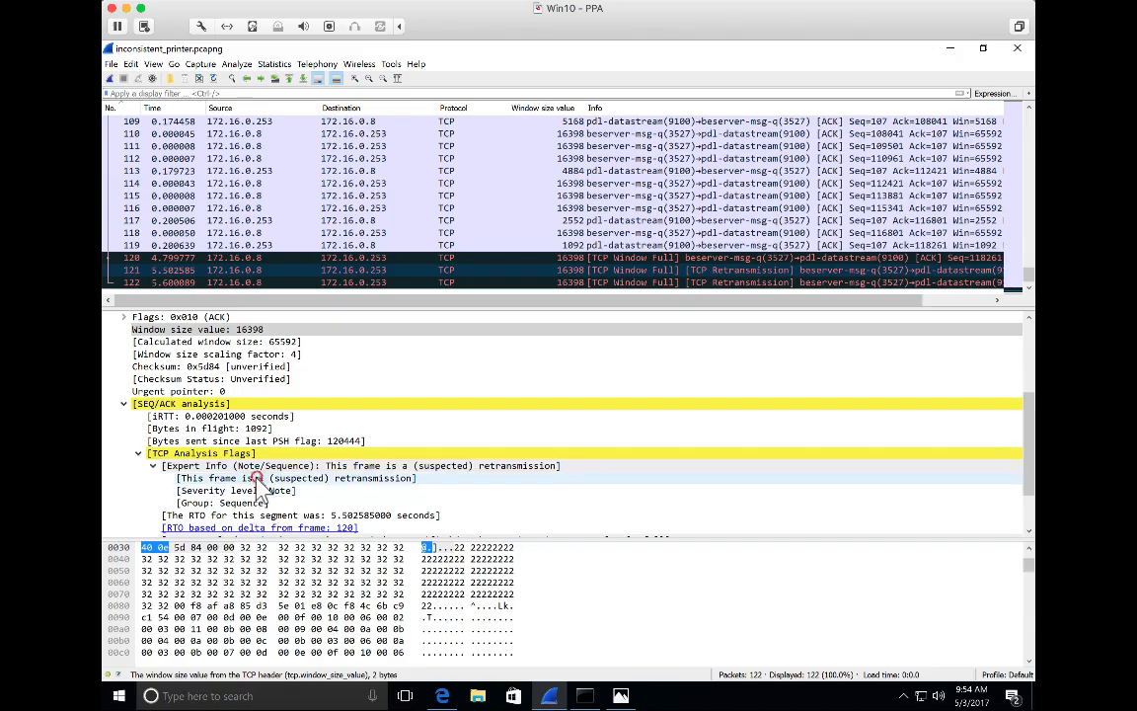
Filter the packet list by packet 121's suspected retransmission flag, using tcp.analysis.retransmission as the display filter.
{"action": "left_click", "coordinate": [246, 478]}
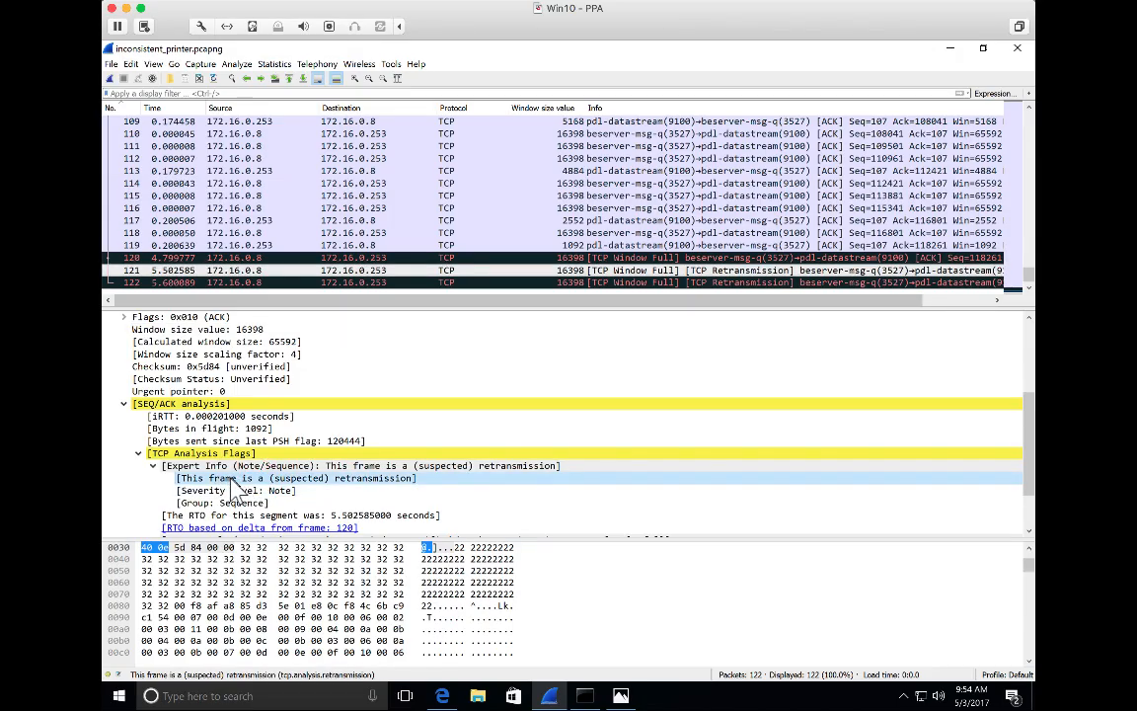
{"action": "right_click", "coordinate": [232, 477]}
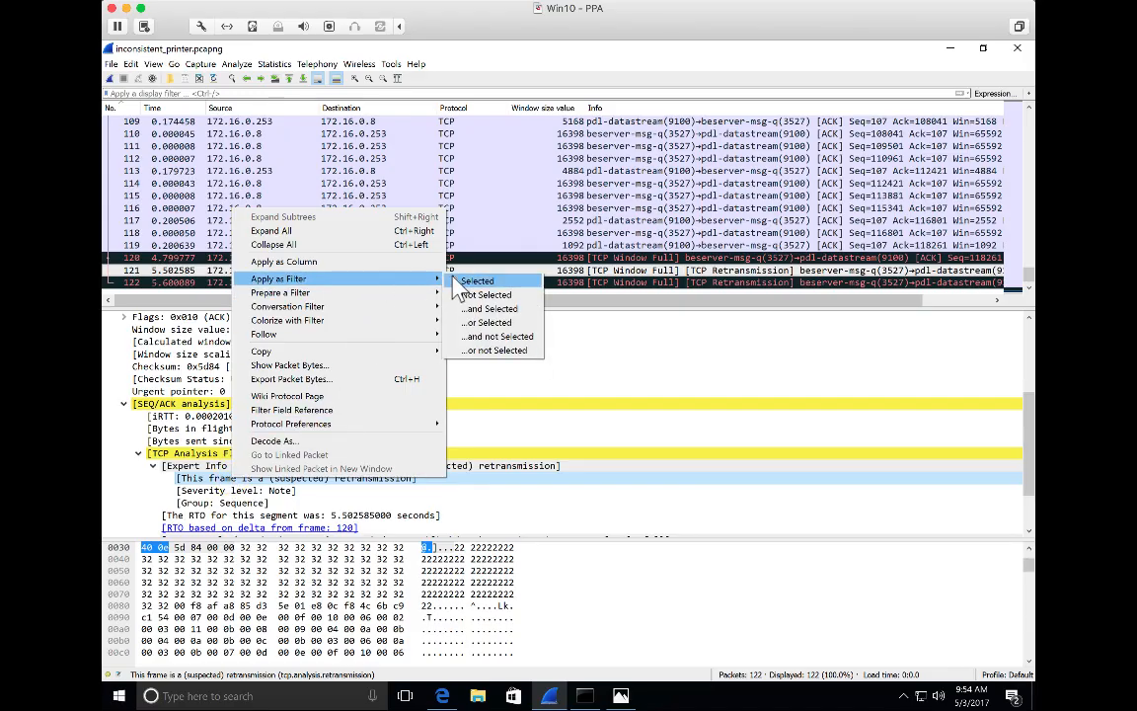
{"action": "left_click", "coordinate": [455, 278]}
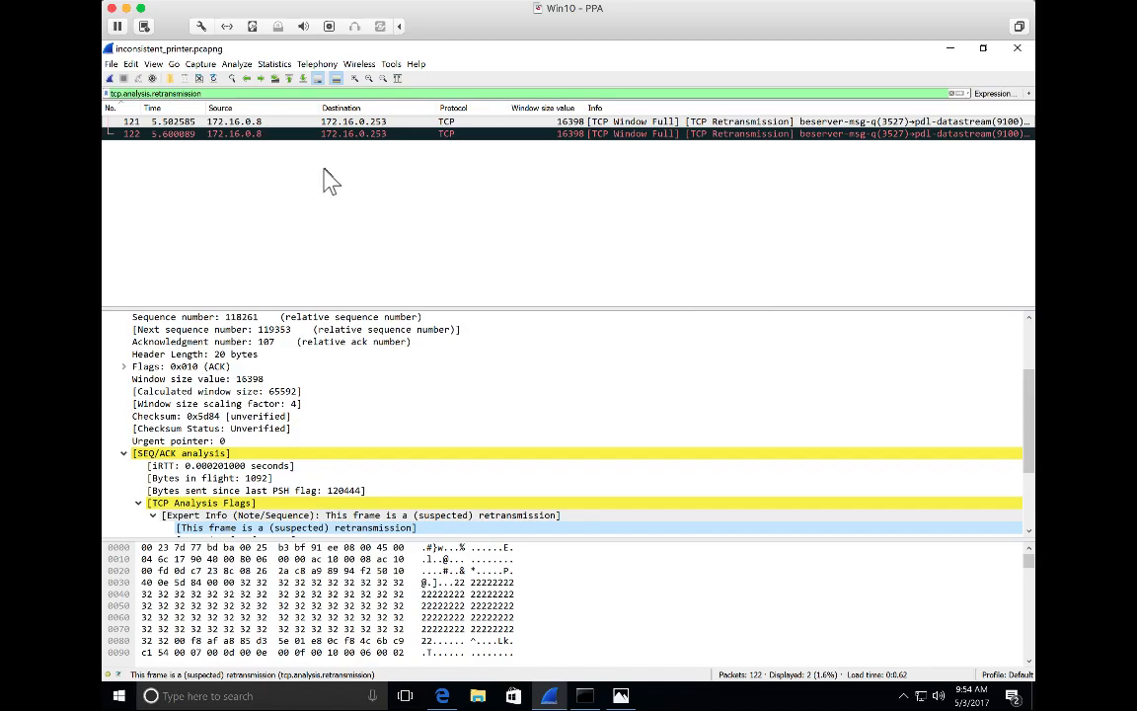
Clear the retransmission display filter to list the whole capture again.
{"action": "left_click", "coordinate": [241, 94]}
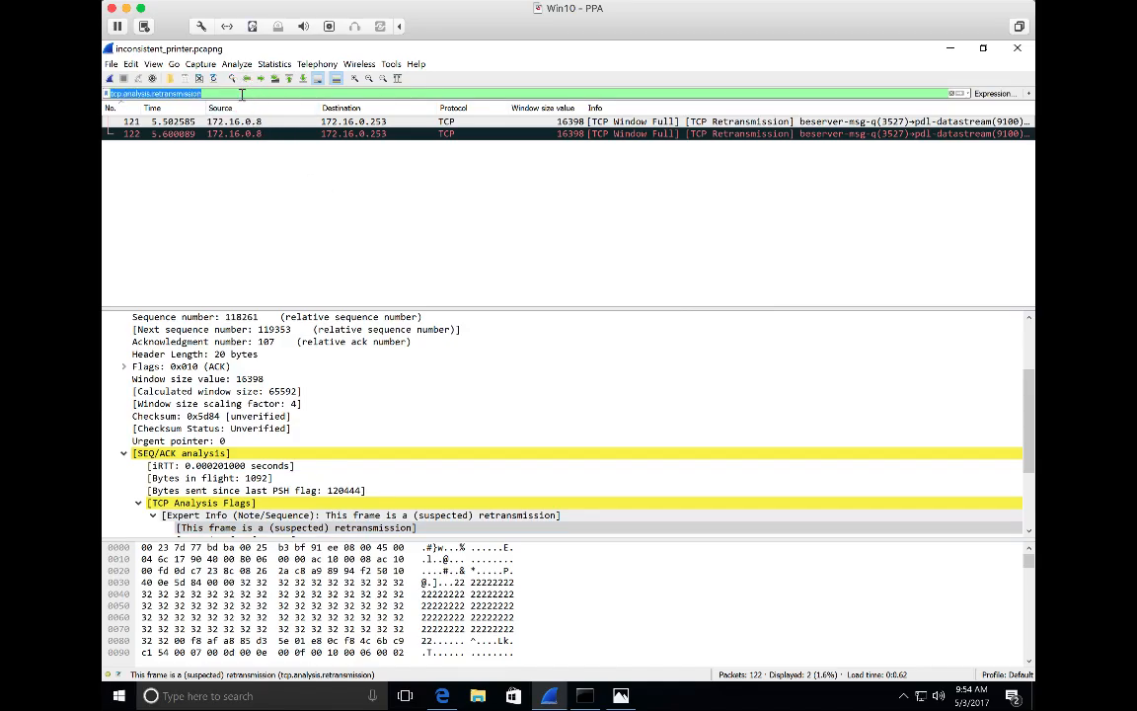
{"action": "key", "text": "BackSpace"}
{"action": "key", "text": "Return"}
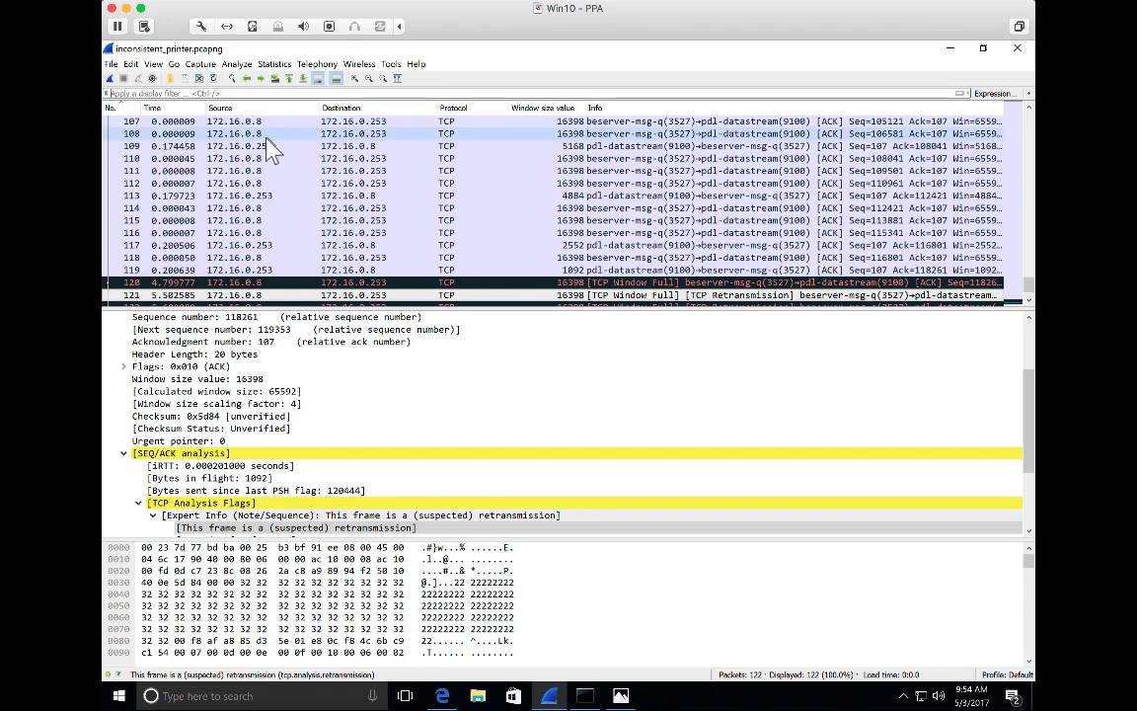
Review the capture's Expert Information for warnings, notes and chats, and close it.
{"action": "left_click", "coordinate": [238, 65]}
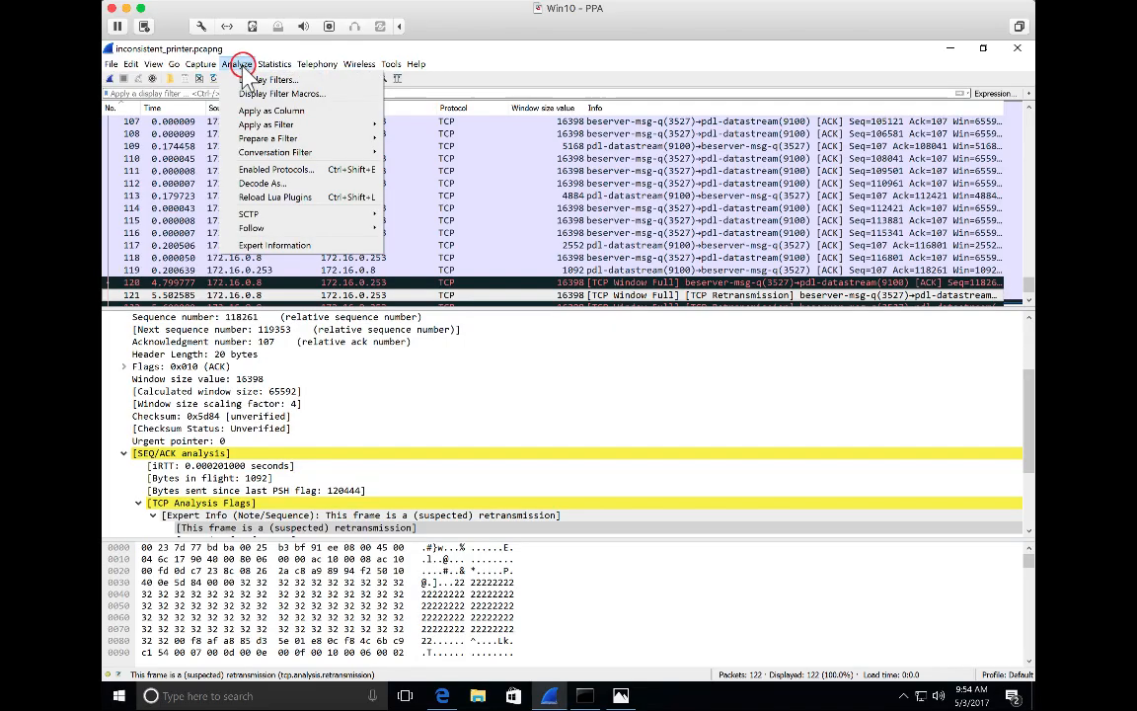
{"action": "left_click", "coordinate": [260, 246]}
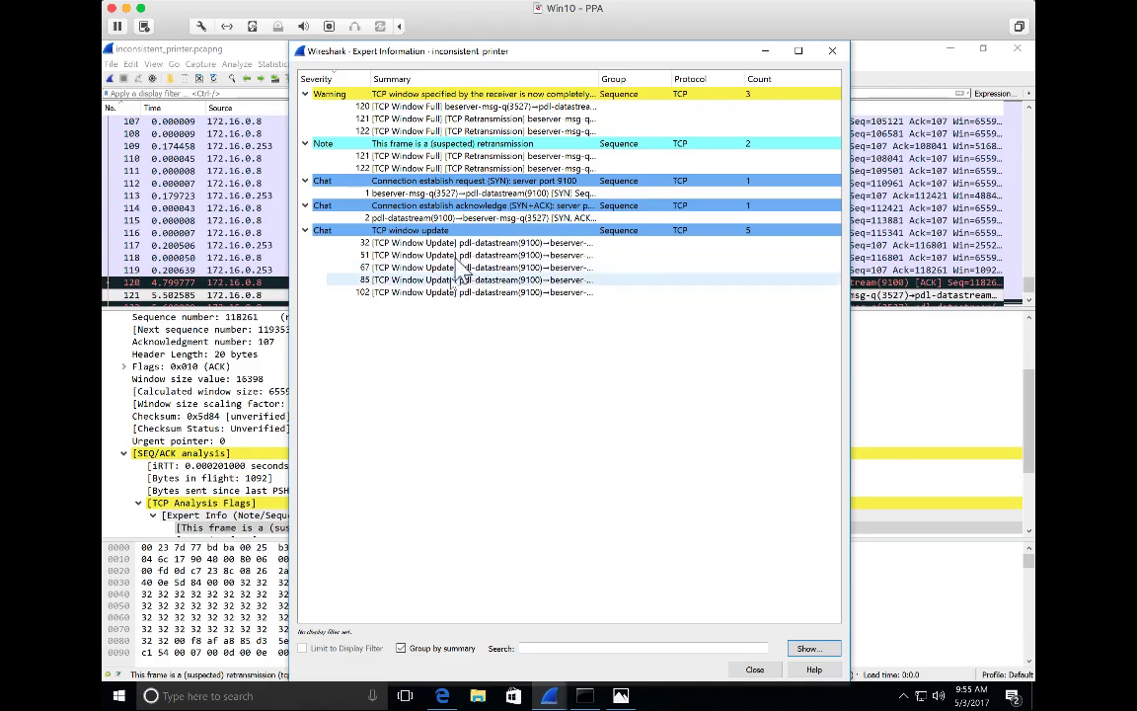
{"action": "left_click", "coordinate": [830, 55]}
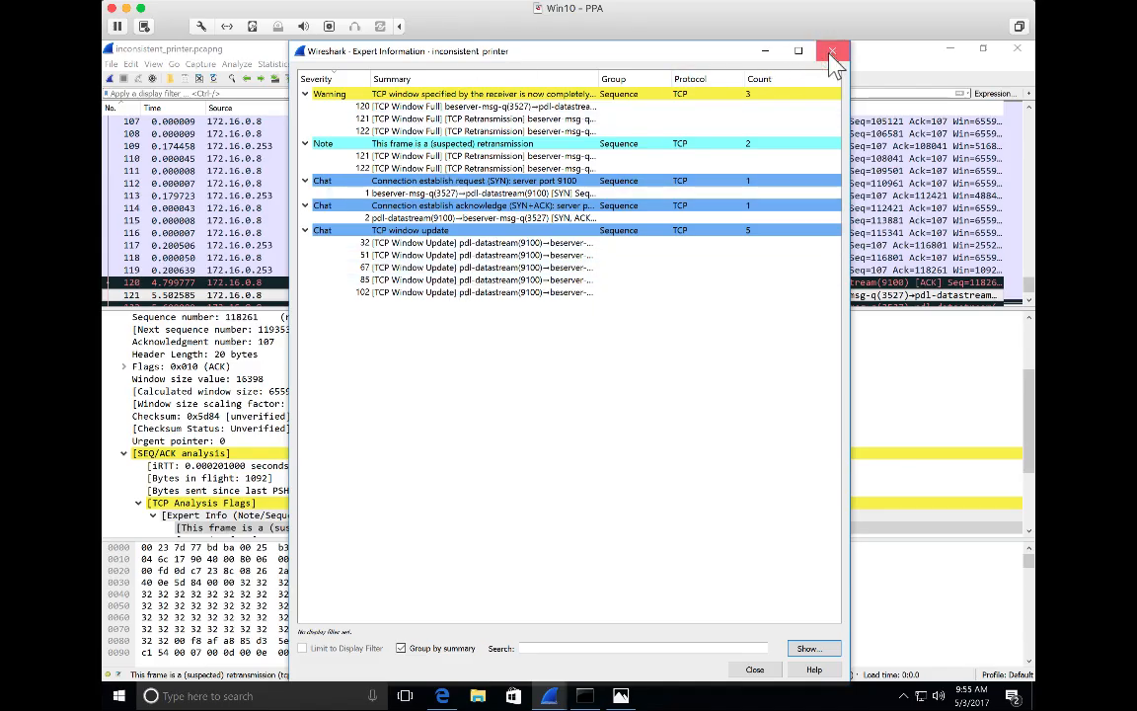
{"action": "left_click", "coordinate": [831, 52]}
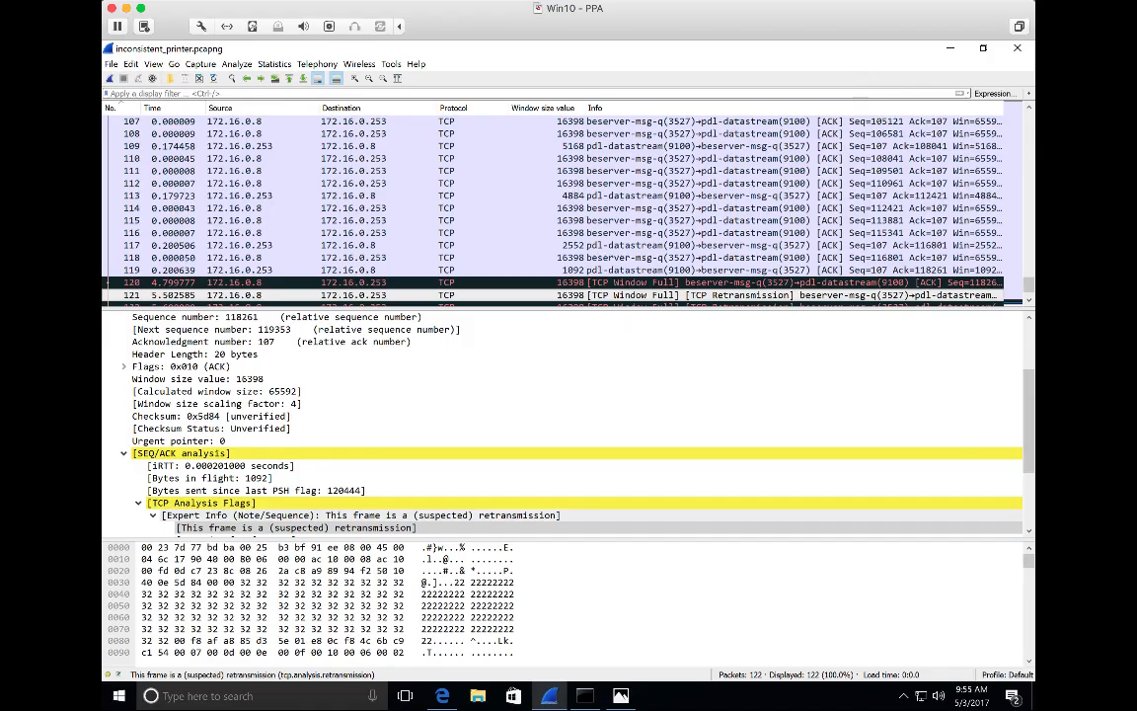